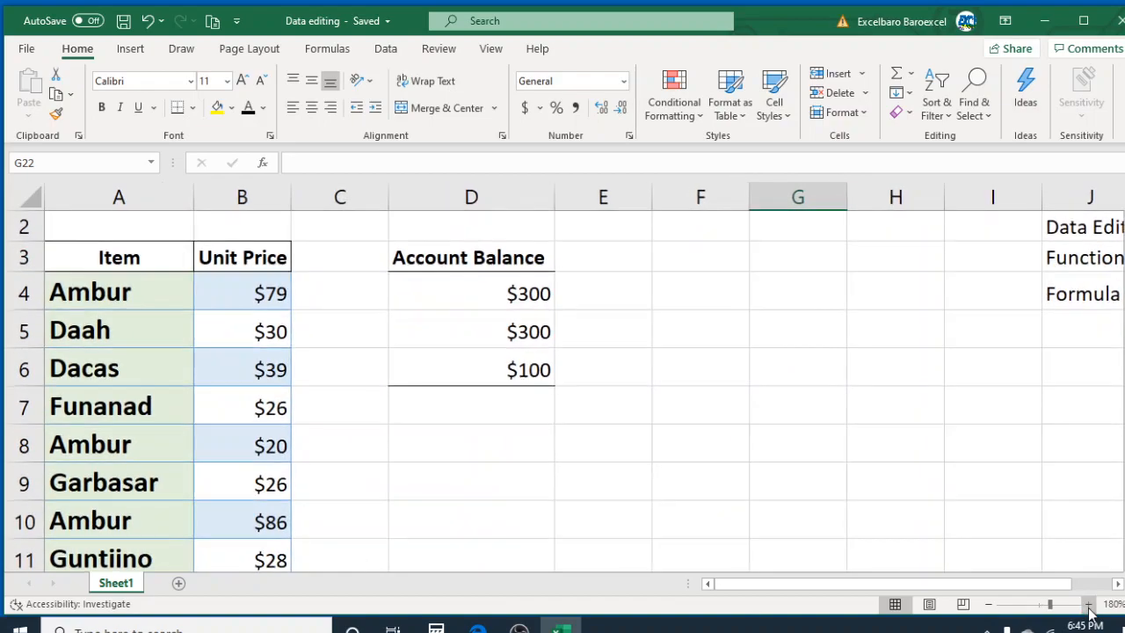
pyautogui.moveTo(1050, 586); pyautogui.dragTo(1088, 586)
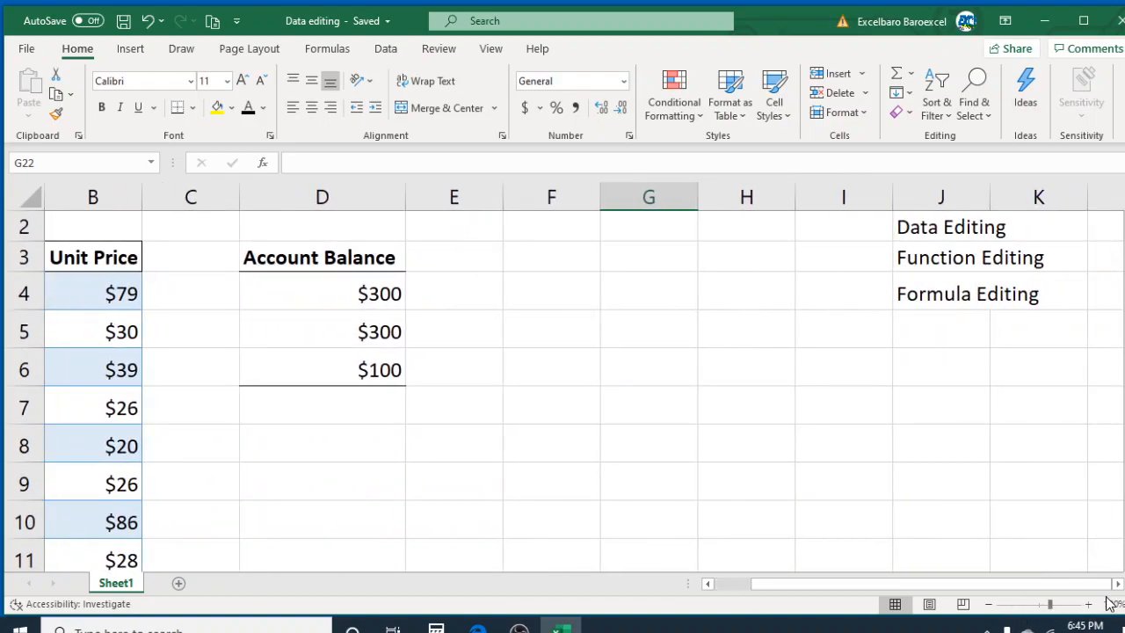
pyautogui.click(1088, 604)
pyautogui.scroll(1, 929, 525)
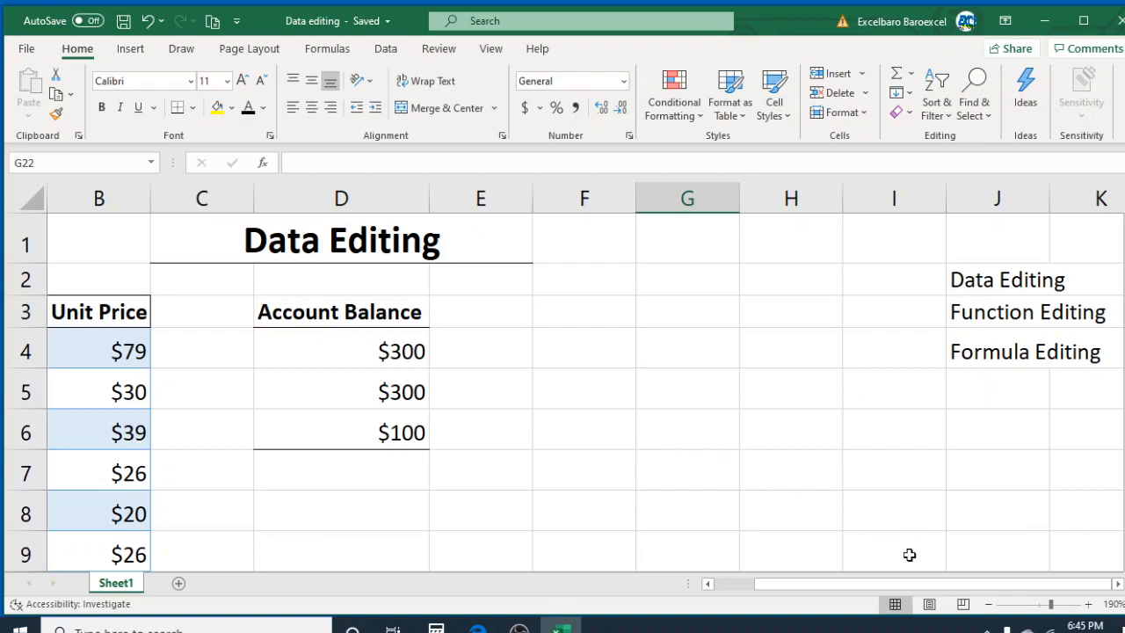
pyautogui.moveTo(865, 587); pyautogui.dragTo(766, 596)
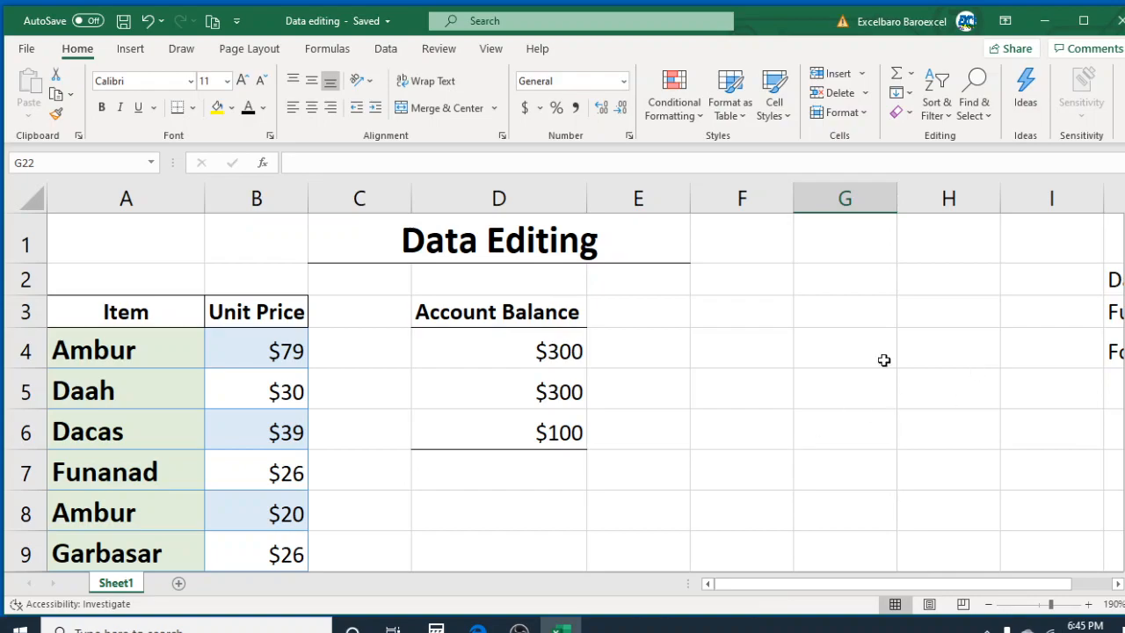
# - Overwrite the item name in cell A4 with Cambur
pyautogui.click(114, 354)
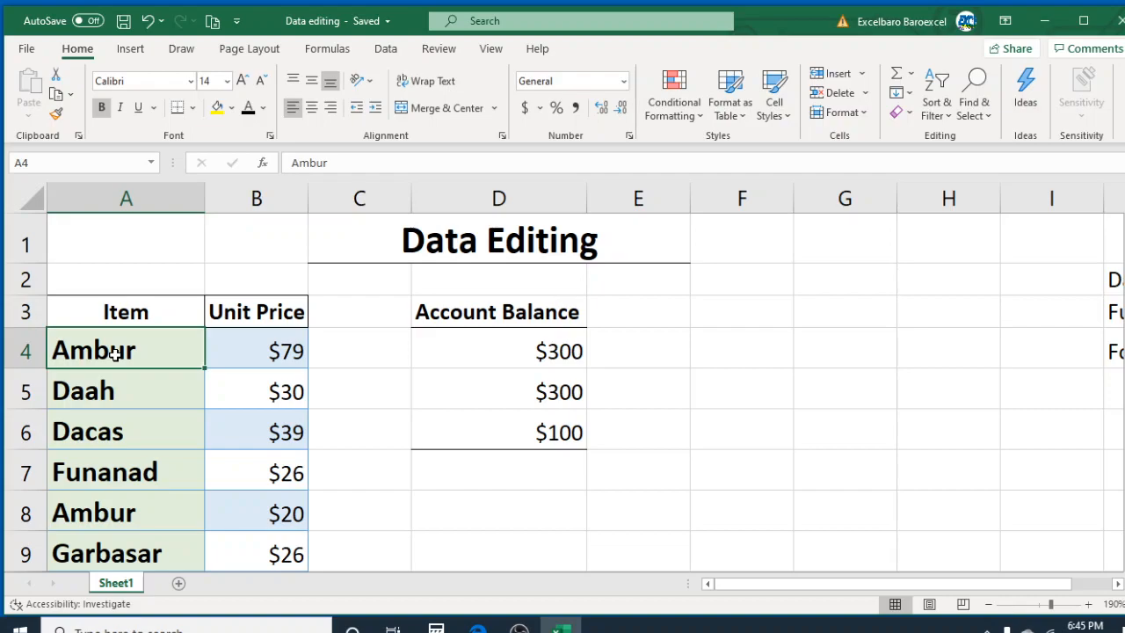
pyautogui.write('Cambir')
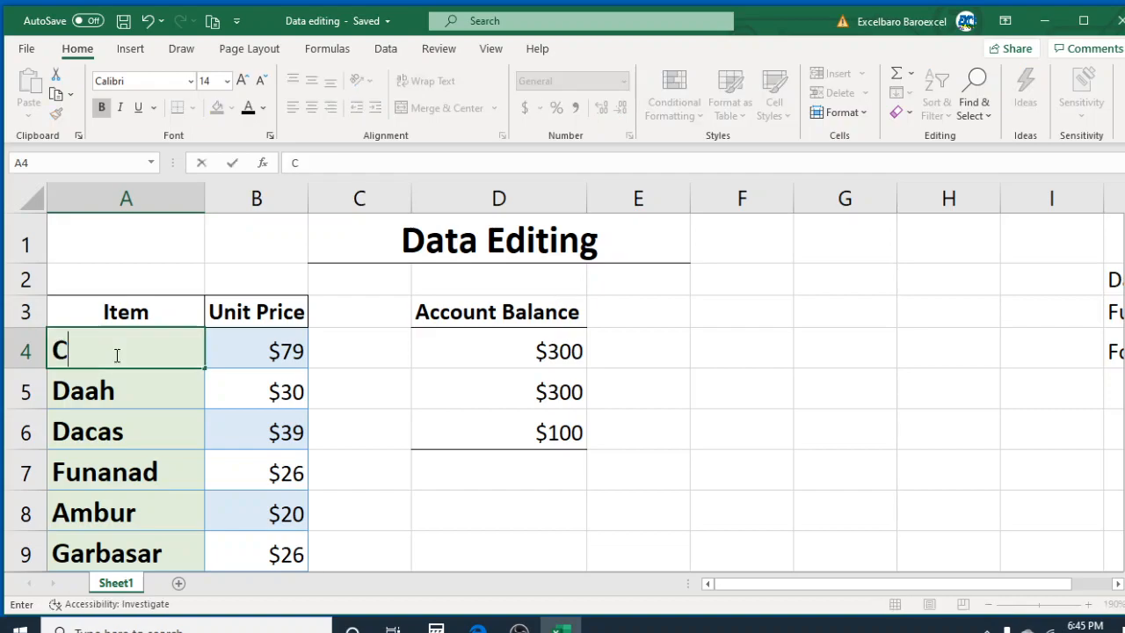
pyautogui.press('BackSpace')
pyautogui.press('BackSpace')
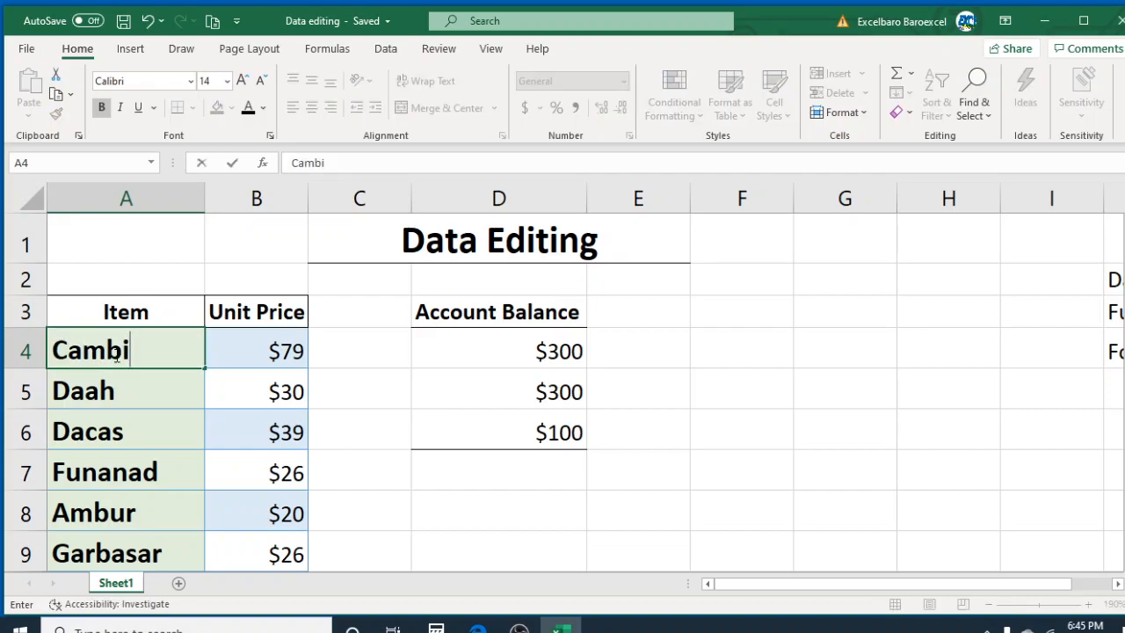
pyautogui.write('ur')
pyautogui.press('Return')
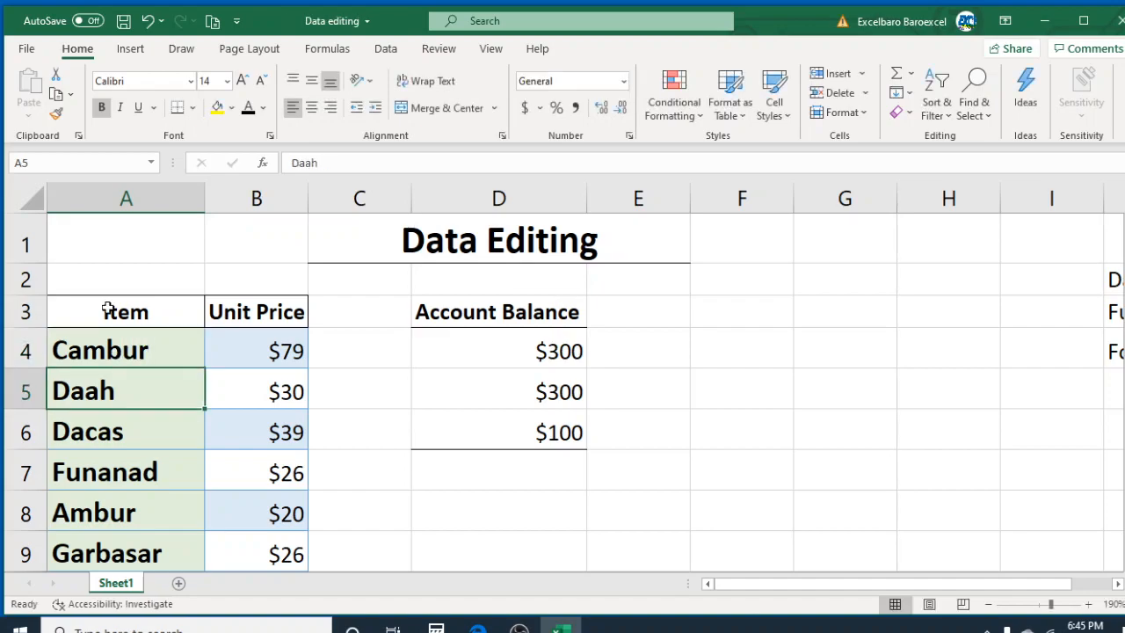
# - Edit the content of cell A4 in place, erasing the name and entering Ambur instead
pyautogui.click(144, 348)
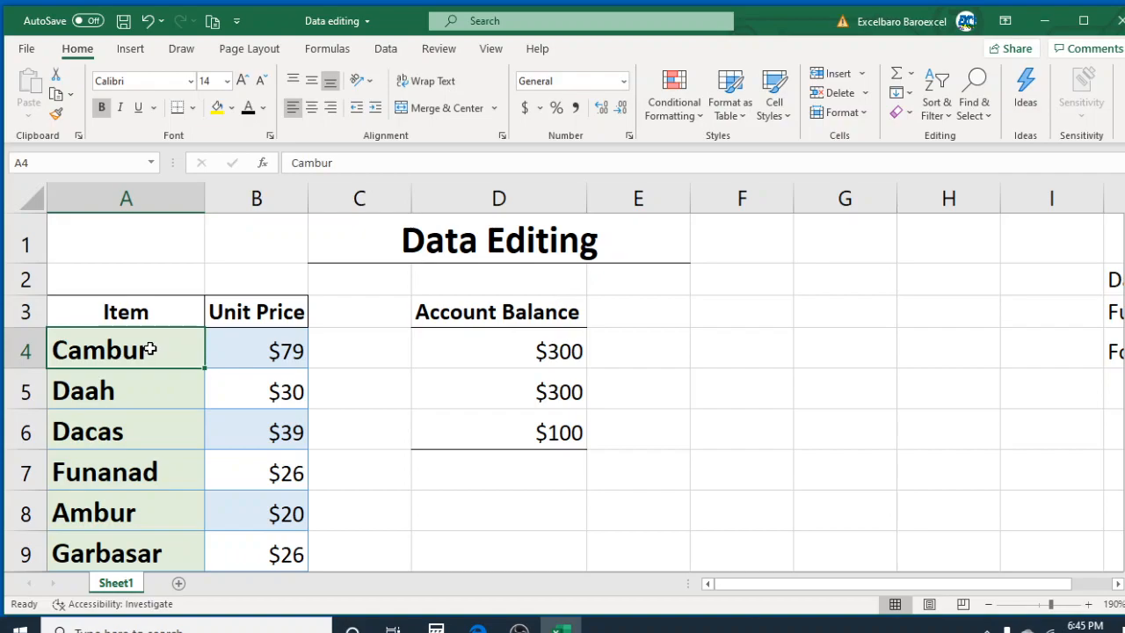
pyautogui.doubleClick(150, 348)
pyautogui.press('BackSpace')
pyautogui.press('BackSpace')
pyautogui.press('BackSpace')
pyautogui.press('BackSpace')
pyautogui.press('BackSpace')
pyautogui.press('BackSpace')
pyautogui.write('Ambur')
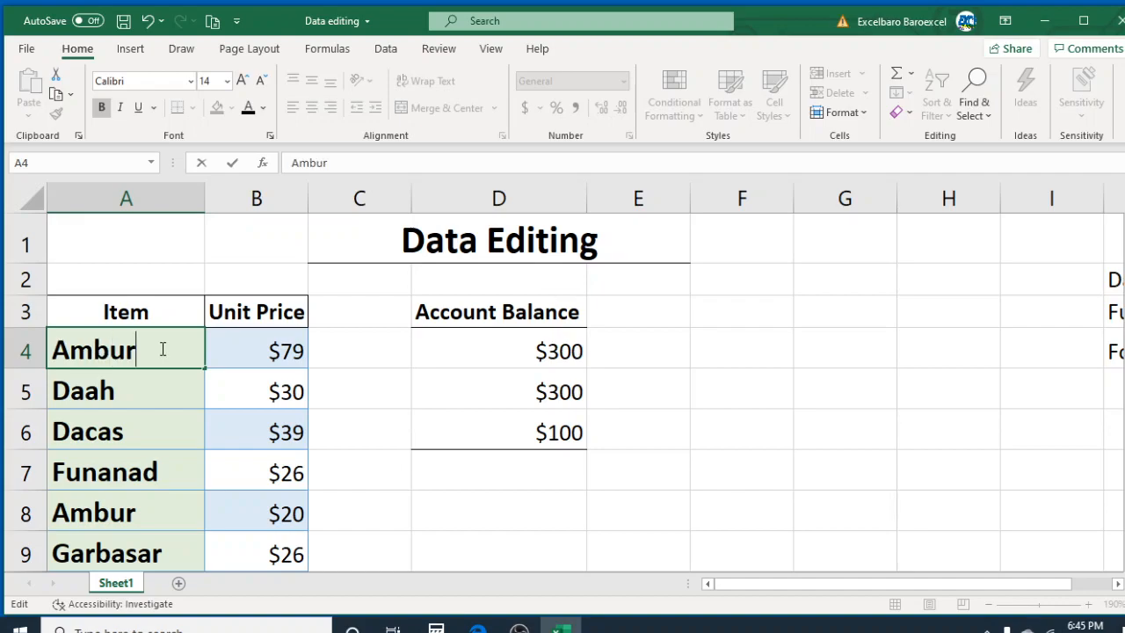
pyautogui.press('Return')
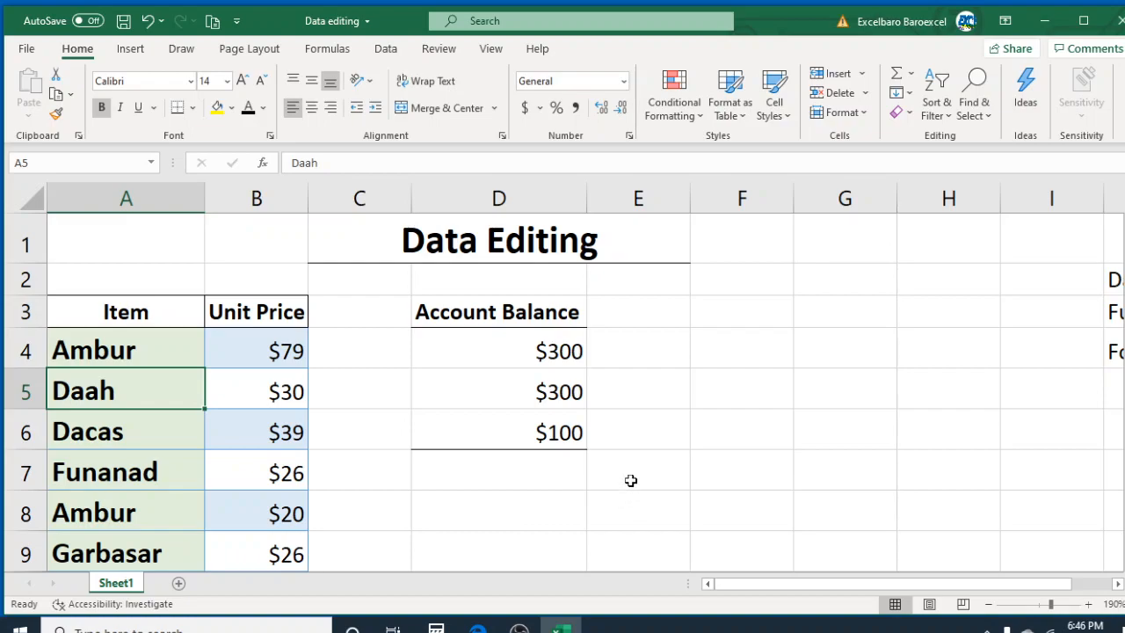
# - Open Find and Replace and clear both the old search text and the old replacement text
pyautogui.hotkey('ctrl', 'f')
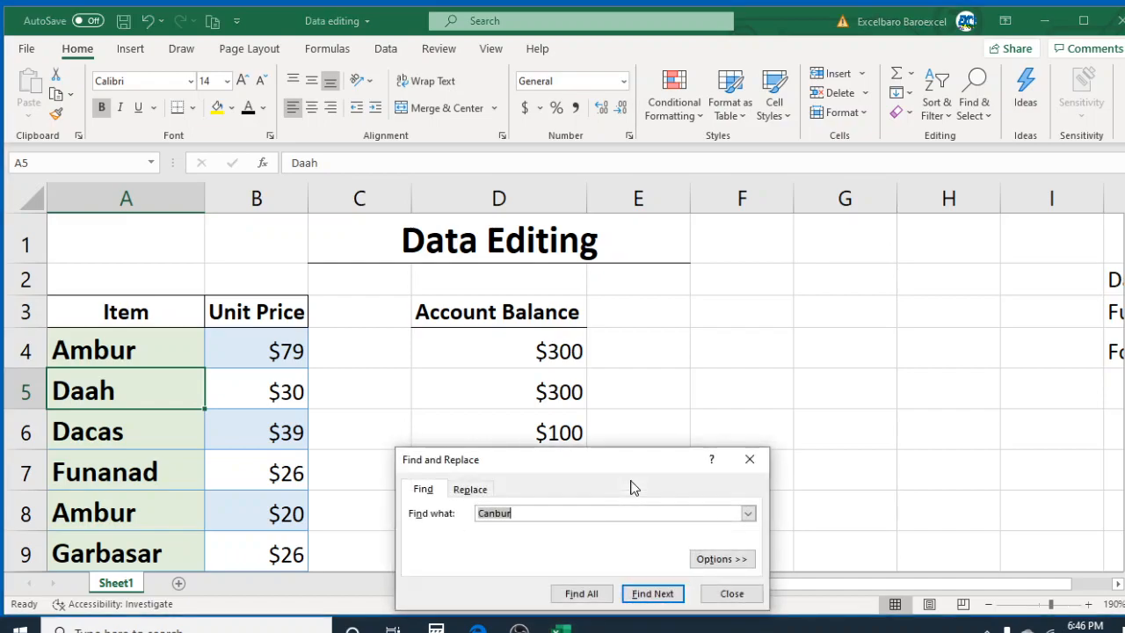
pyautogui.click(472, 490)
pyautogui.click(528, 513)
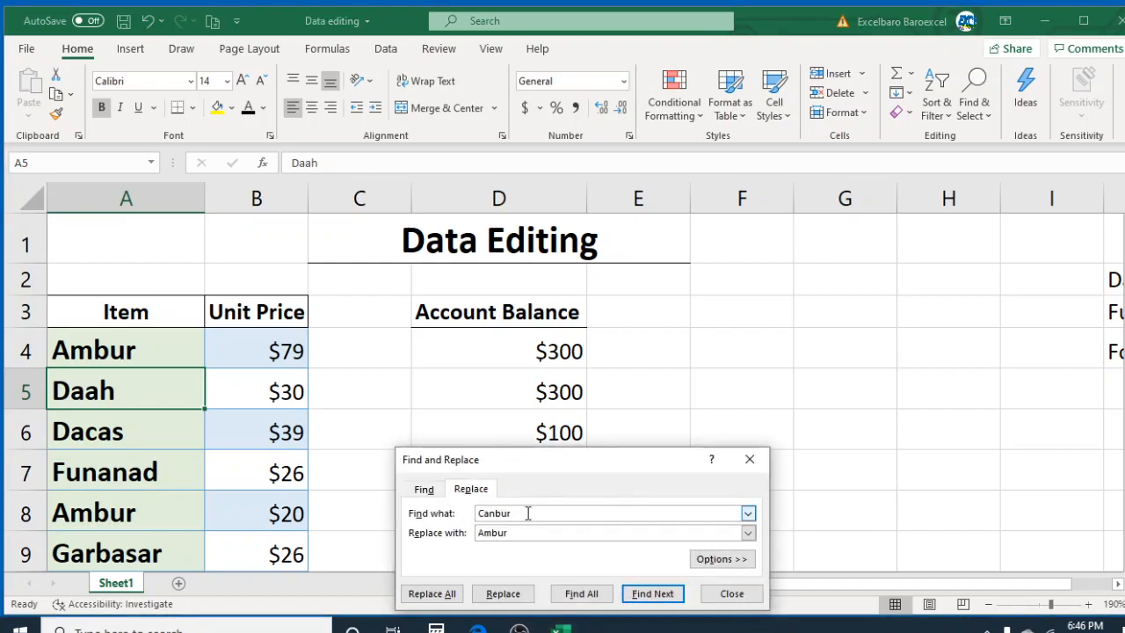
pyautogui.press('BackSpace')
pyautogui.press('BackSpace')
pyautogui.press('BackSpace')
pyautogui.press('BackSpace')
pyautogui.press('BackSpace')
pyautogui.press('BackSpace')
pyautogui.click(532, 533)
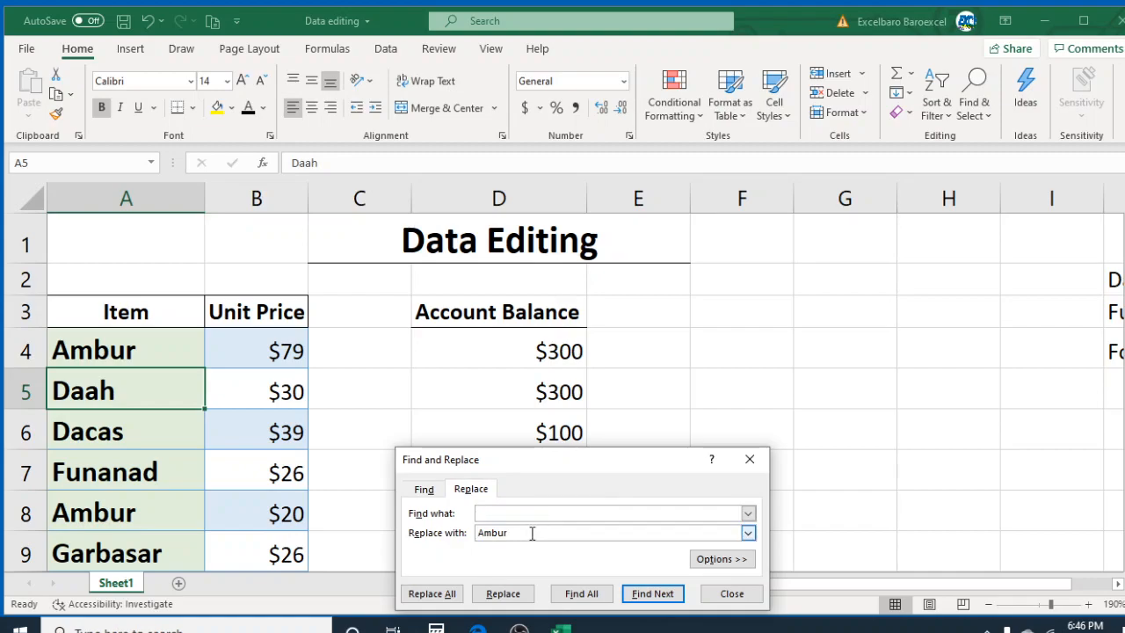
pyautogui.press('BackSpace')
pyautogui.press('BackSpace')
pyautogui.press('BackSpace')
pyautogui.press('BackSpace')
pyautogui.press('BackSpace')
# - Search the sheet for Ambur and set the font color of the match in A8 to red
pyautogui.click(424, 490)
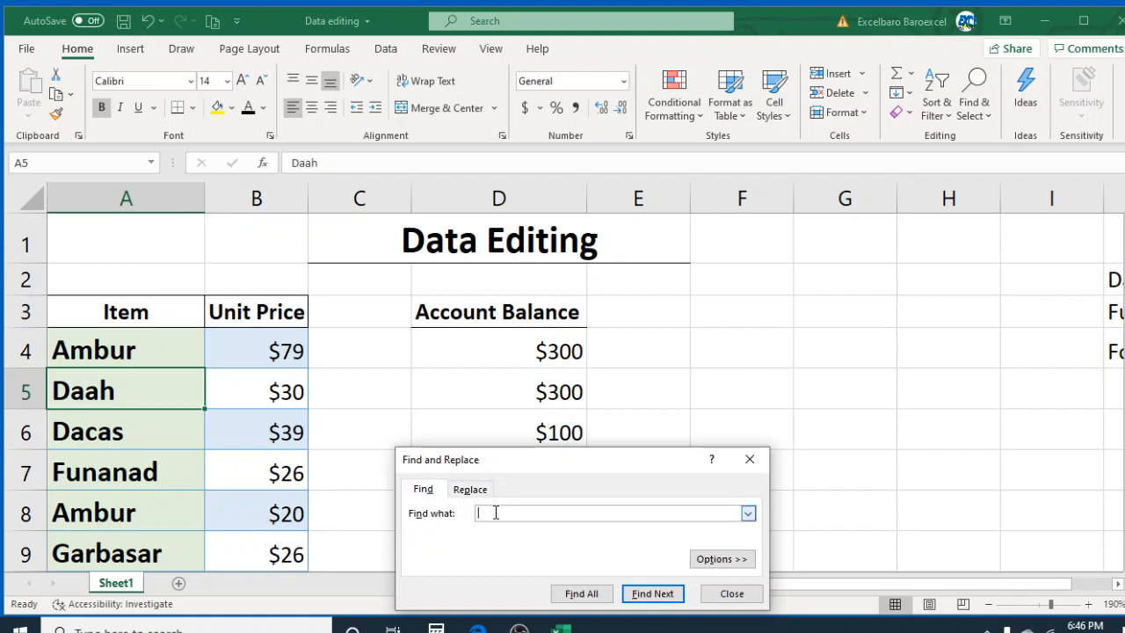
pyautogui.write('Ambur')
pyautogui.click(656, 596)
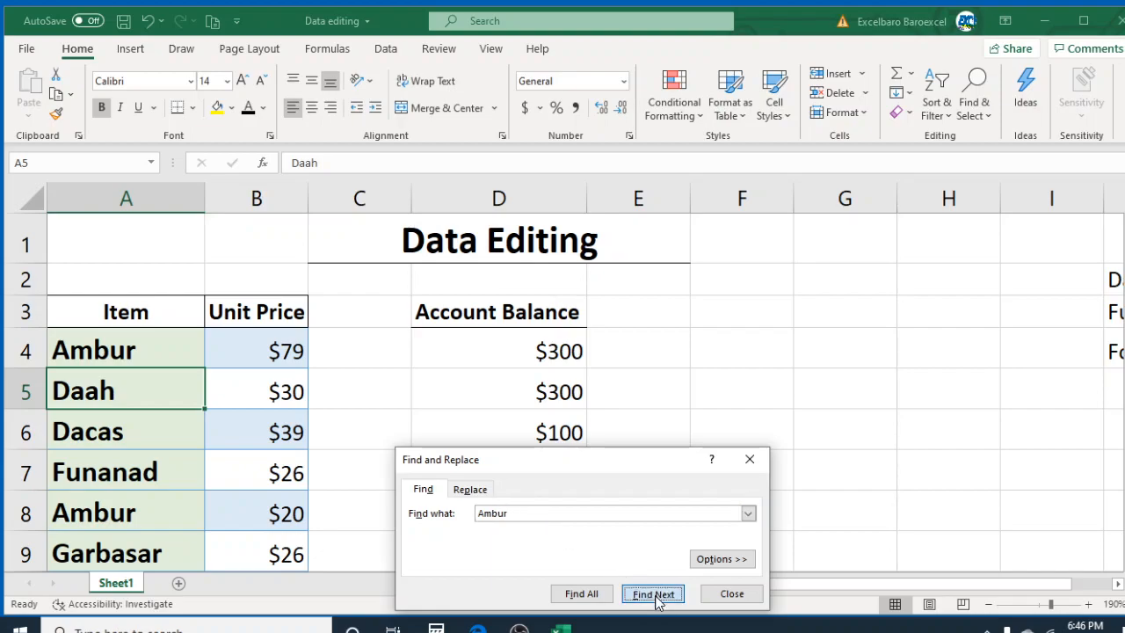
pyautogui.click(262, 107)
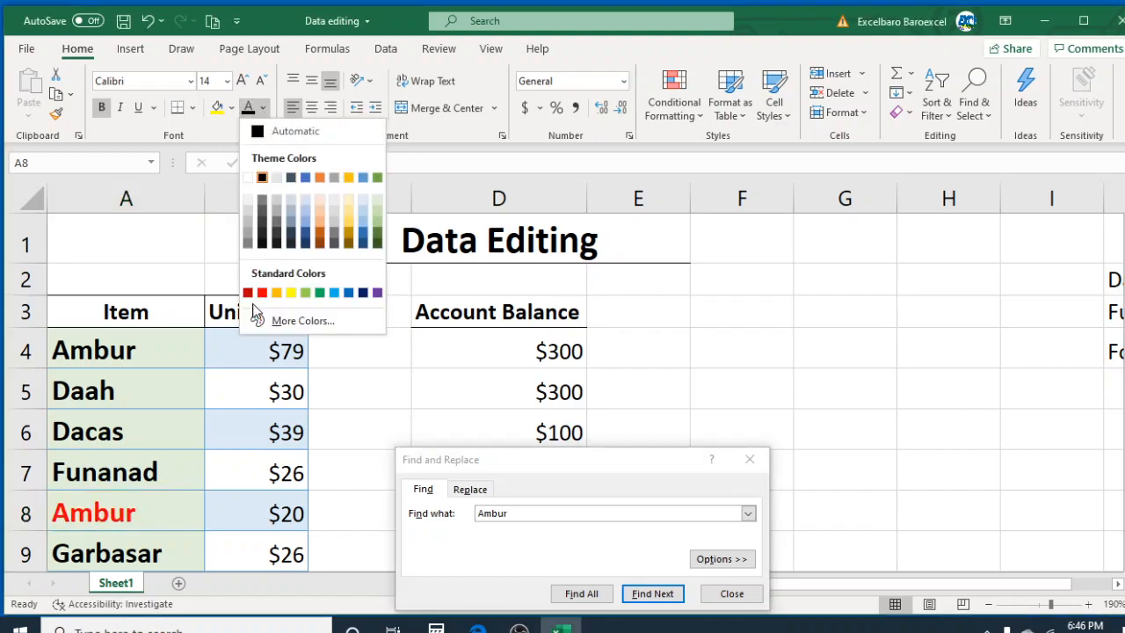
pyautogui.click(262, 292)
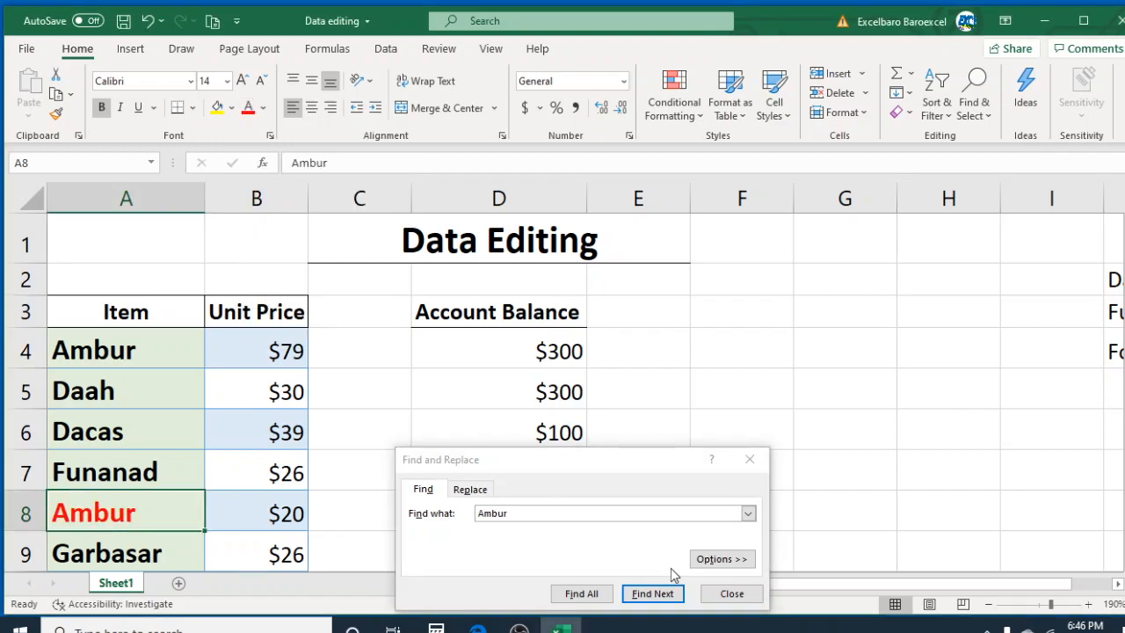
# - Step through the following Ambur matches and color the text of A10, A13 and A16 red
pyautogui.click(654, 594)
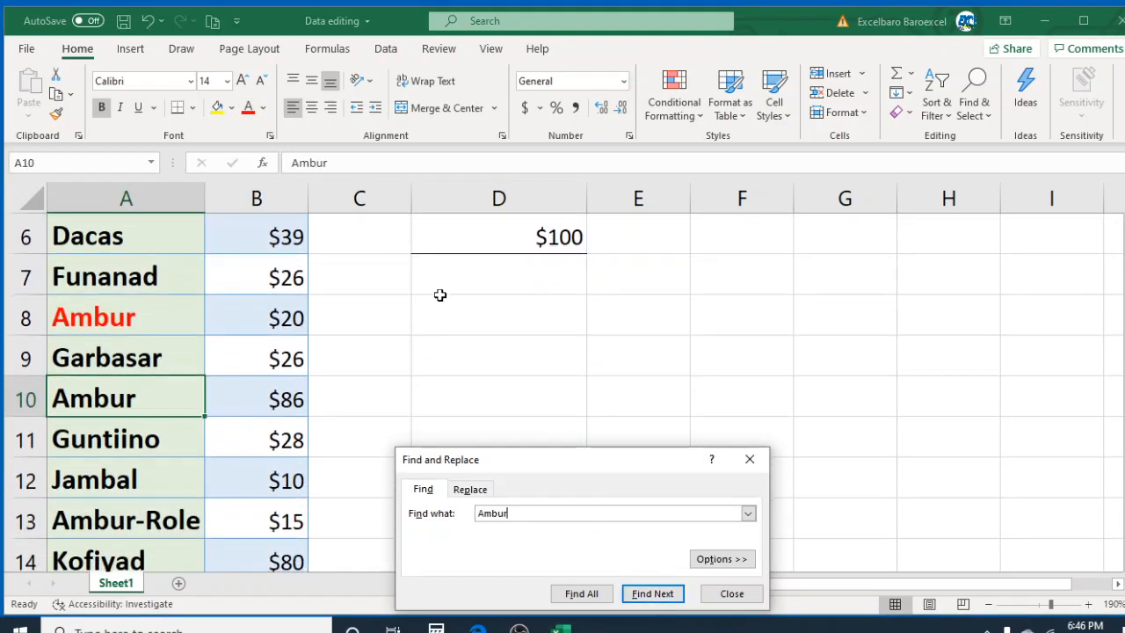
pyautogui.click(248, 111)
pyautogui.click(652, 593)
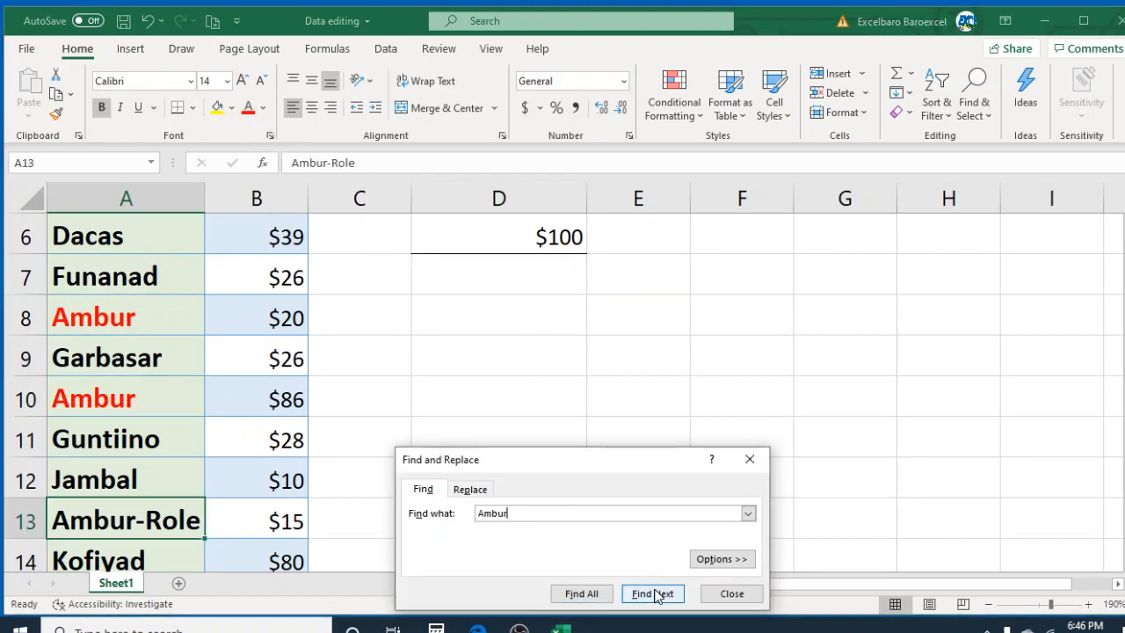
pyautogui.click(248, 109)
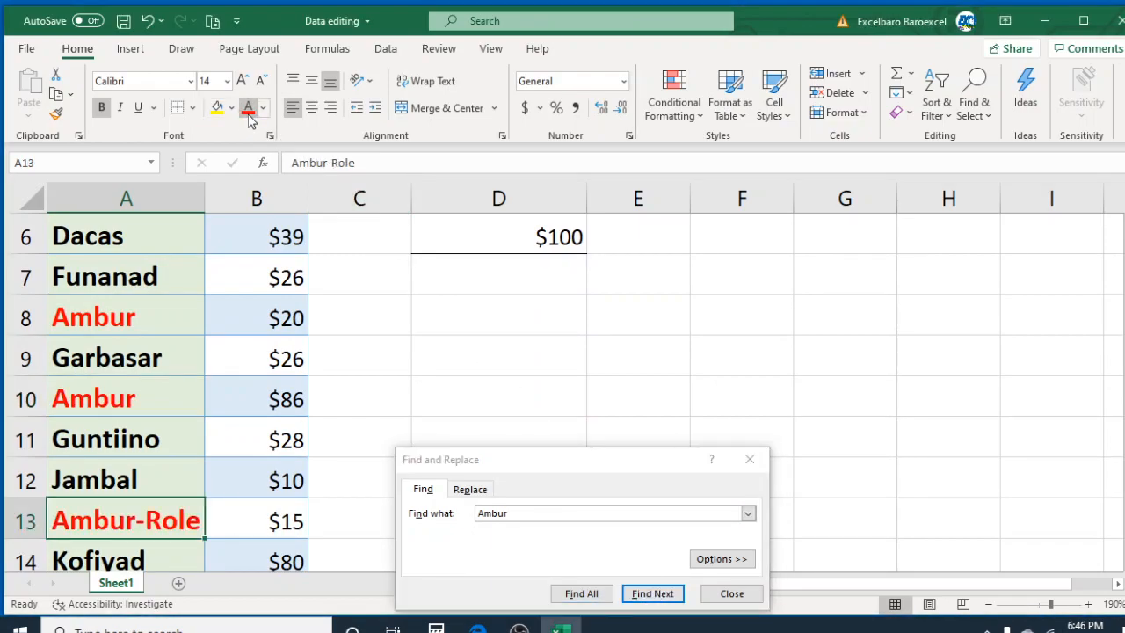
pyautogui.click(654, 594)
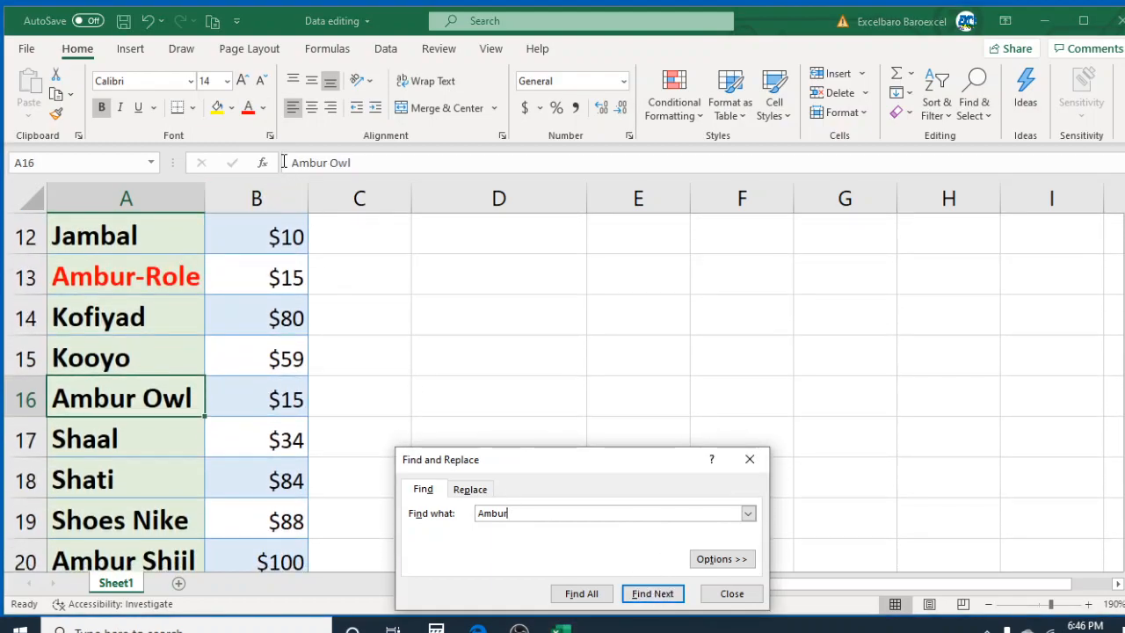
pyautogui.click(247, 109)
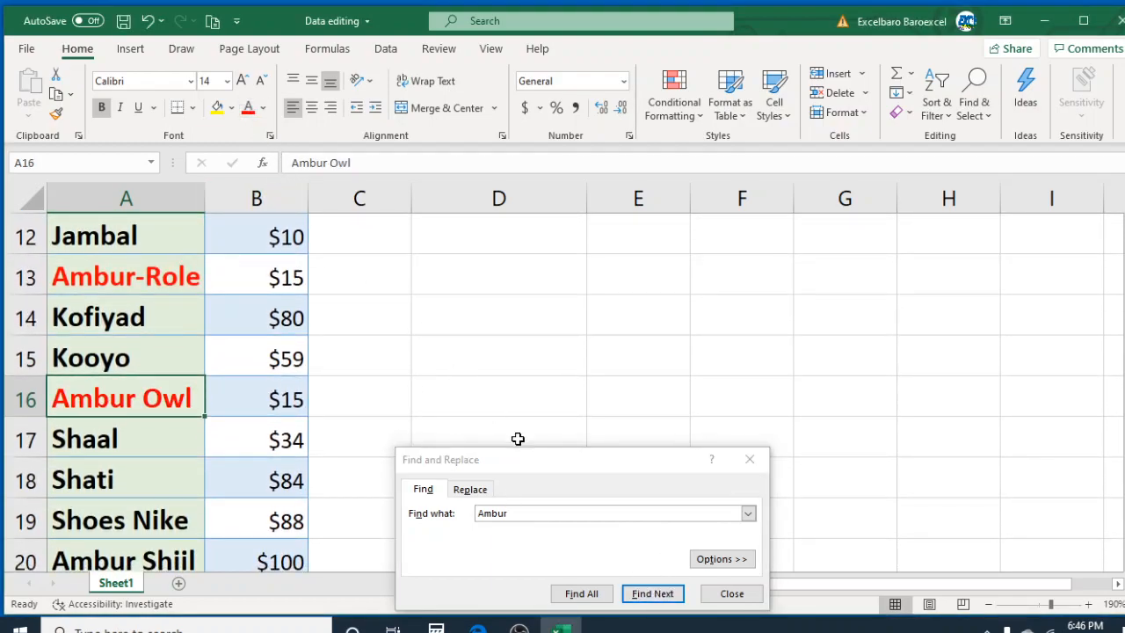
# - Color the remaining Ambur matches in A20 and A4 red, then continue the search to the following match
pyautogui.click(652, 594)
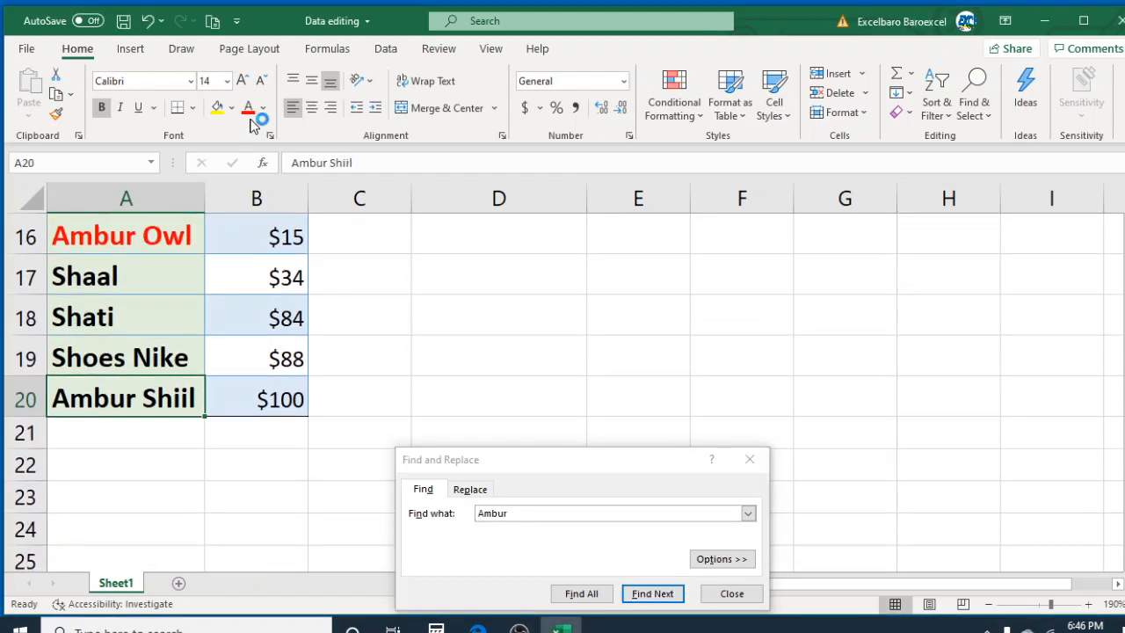
pyautogui.click(248, 107)
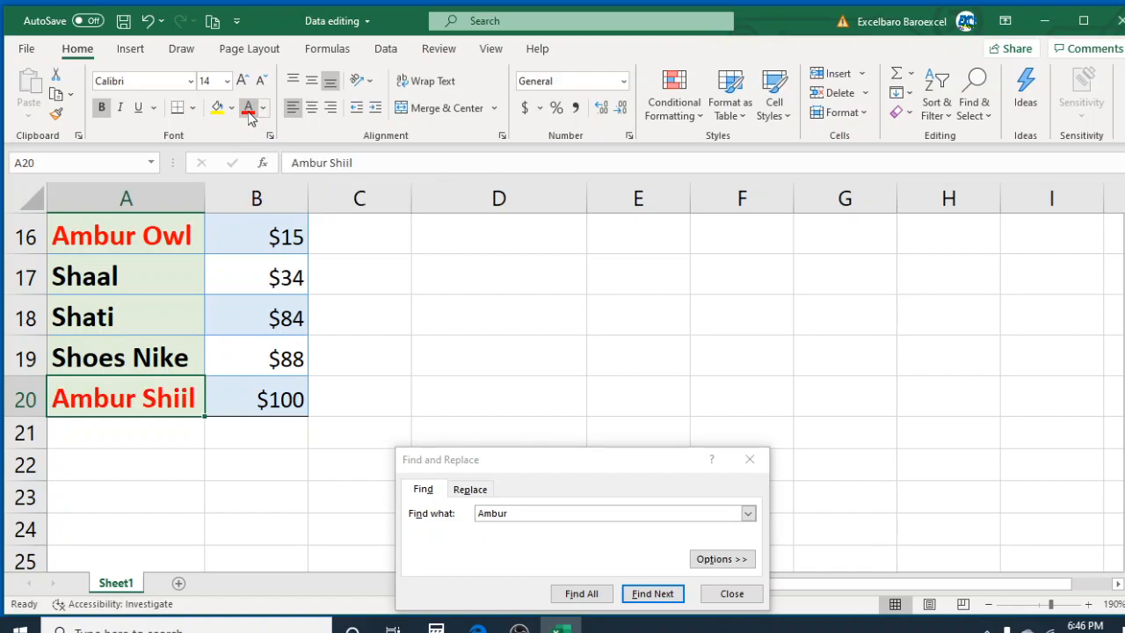
pyautogui.click(650, 593)
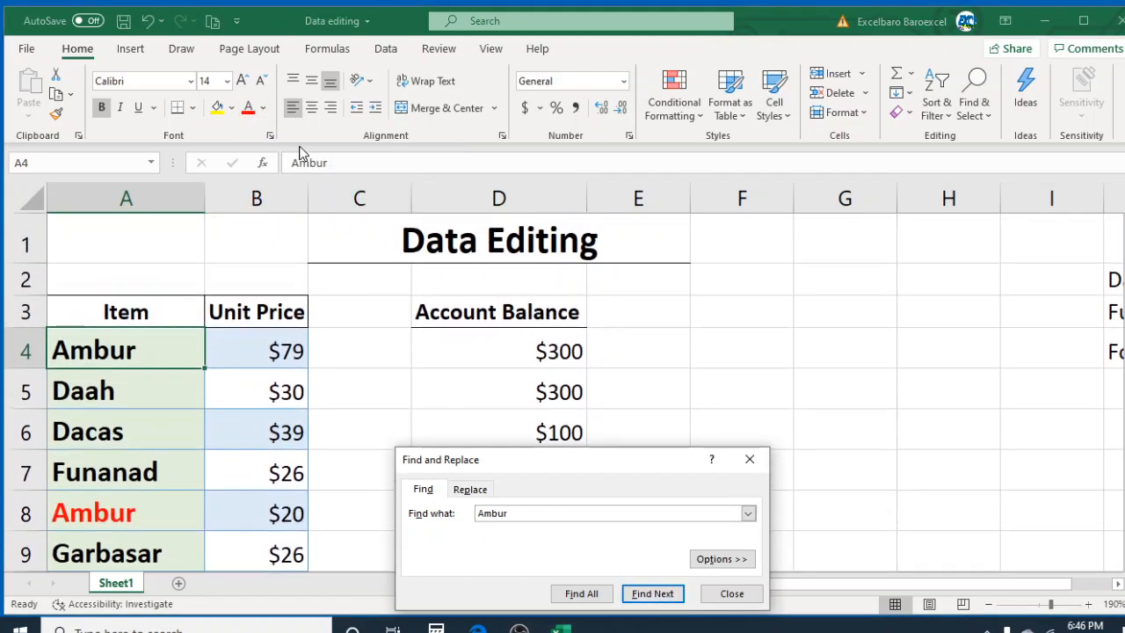
pyautogui.click(249, 107)
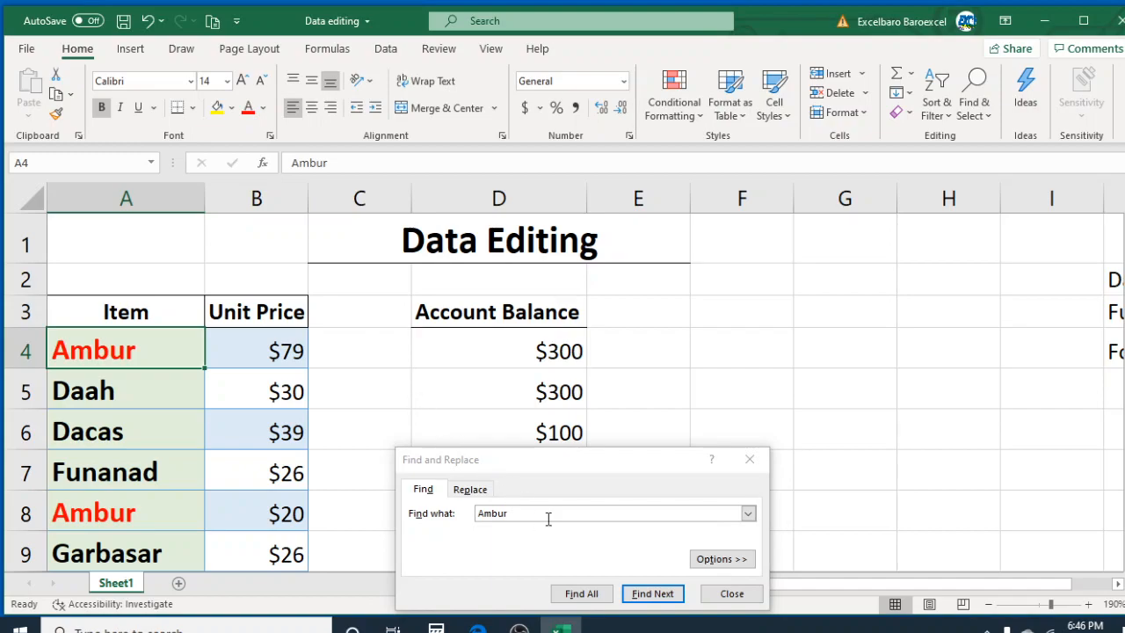
pyautogui.click(652, 594)
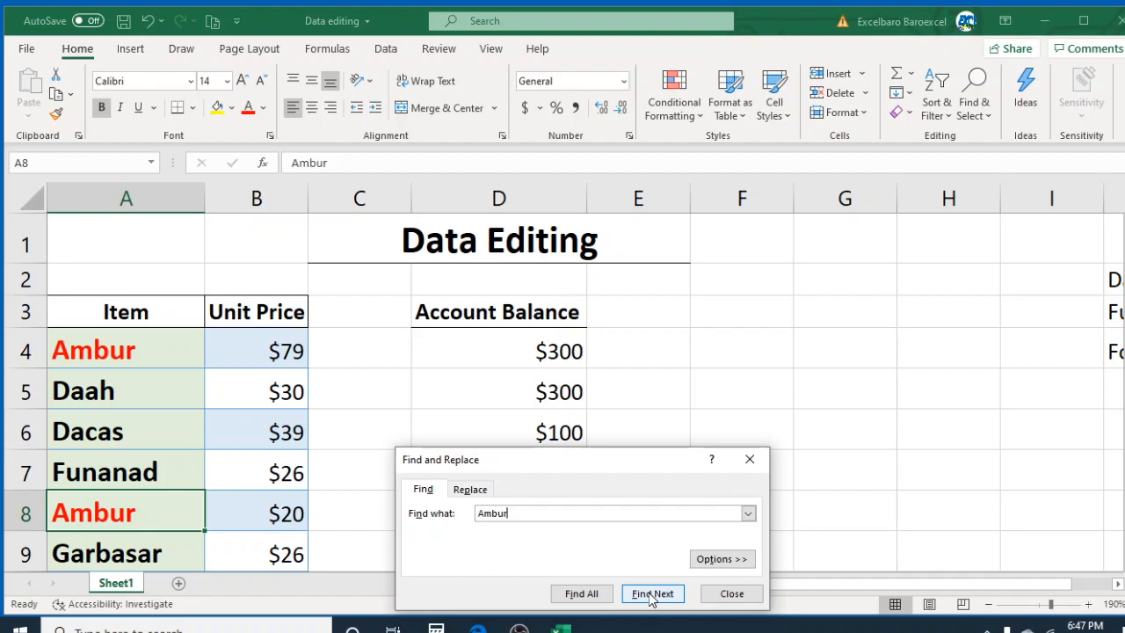
# - Replace every occurrence of Ambur in the sheet with Canbur and close Find and Replace
pyautogui.click(479, 497)
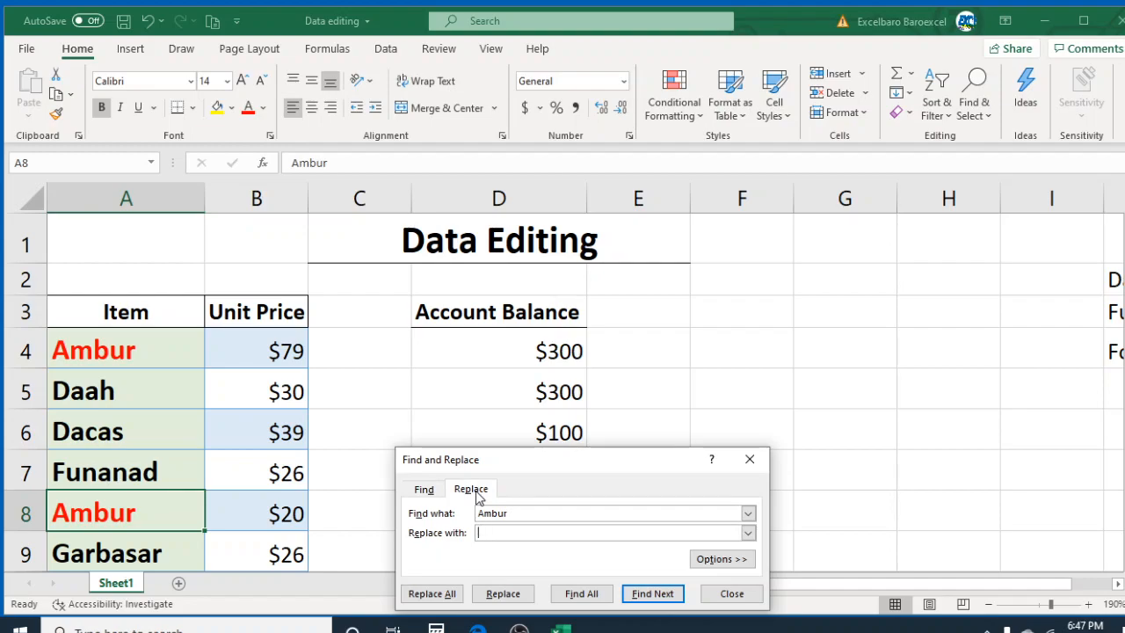
pyautogui.write('Canbur')
pyautogui.click(663, 595)
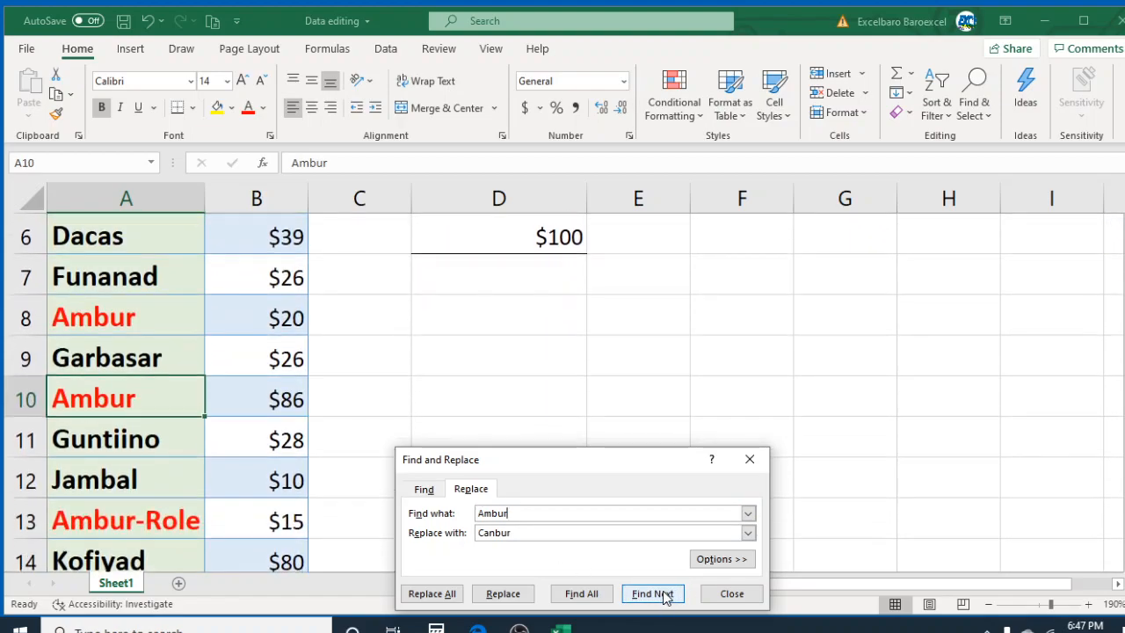
pyautogui.click(431, 594)
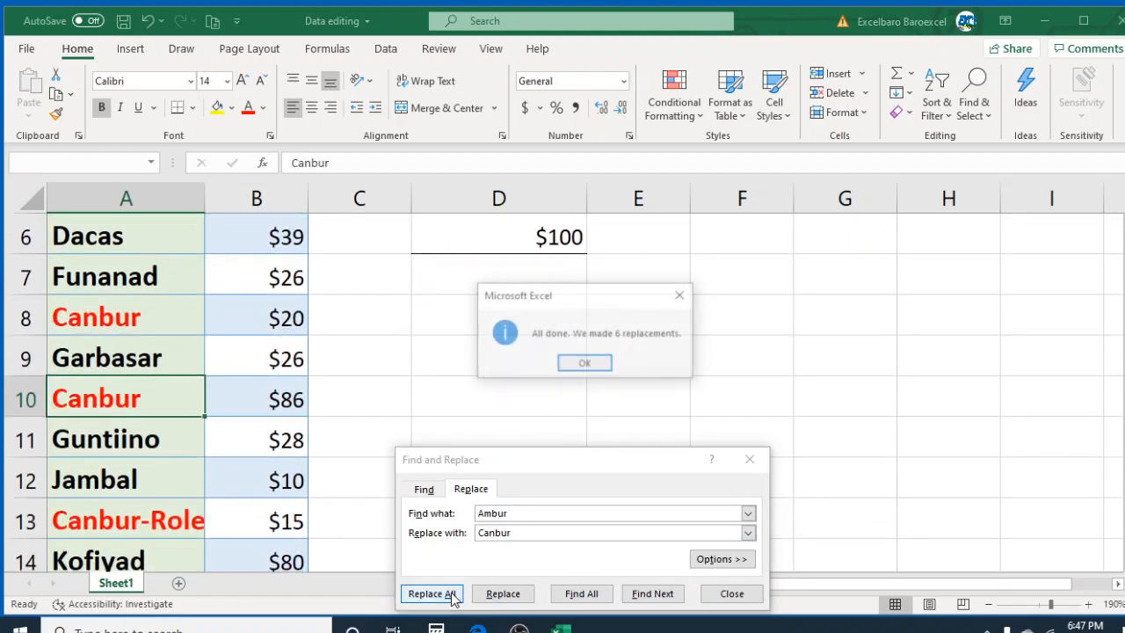
pyautogui.click(578, 363)
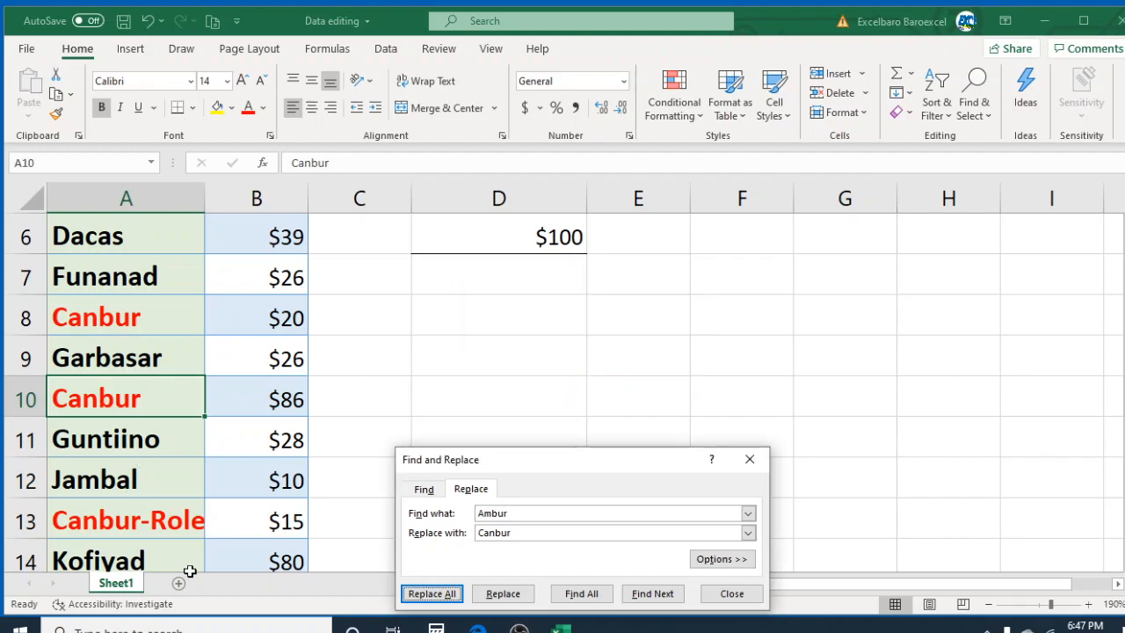
pyautogui.click(750, 458)
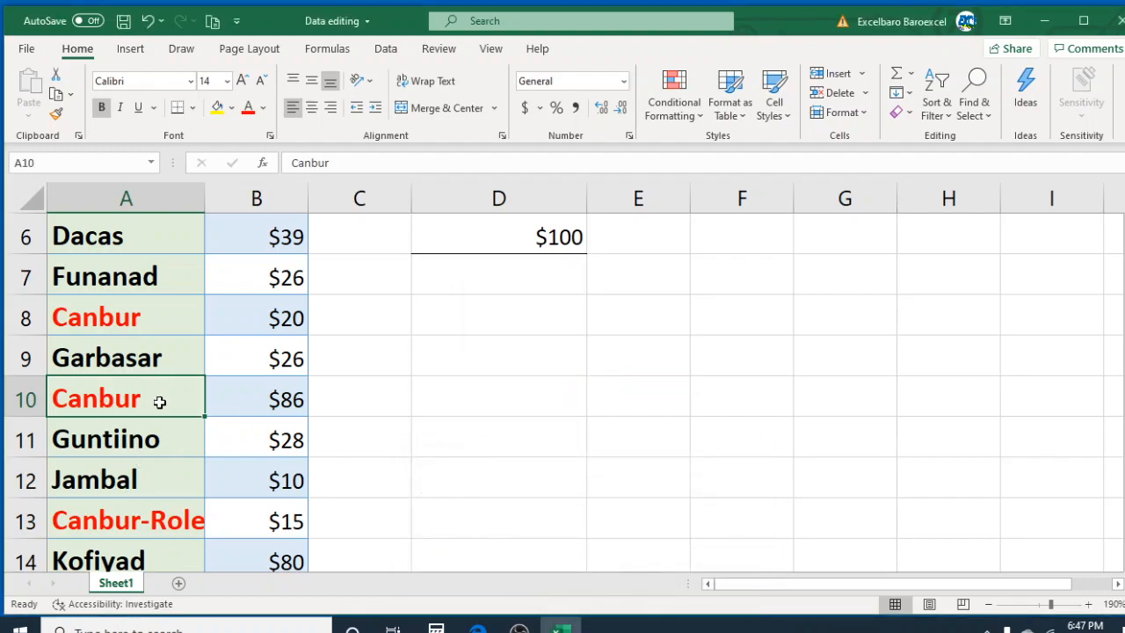
# - Open the Find dialog through the Find & Select command
pyautogui.scroll(2, 160, 399)
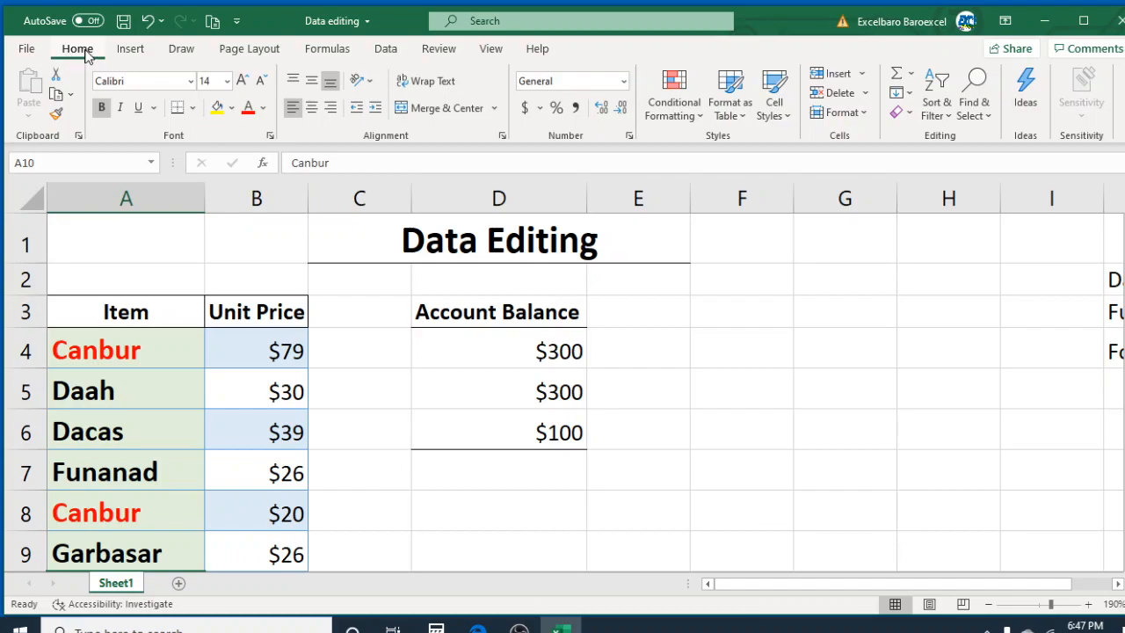
pyautogui.click(988, 117)
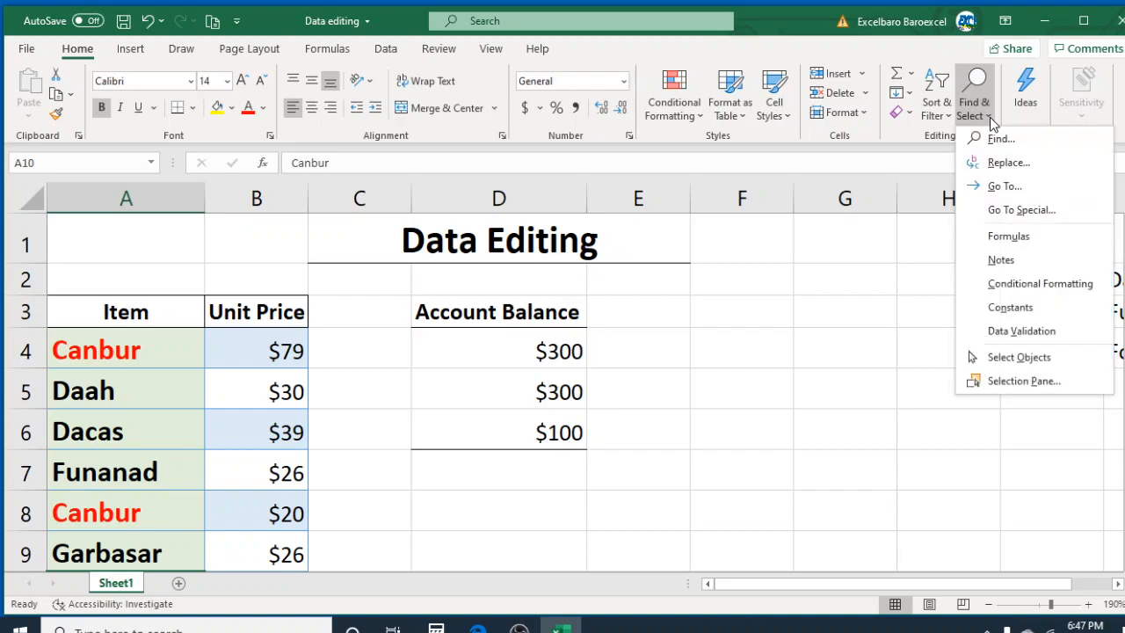
pyautogui.click(999, 139)
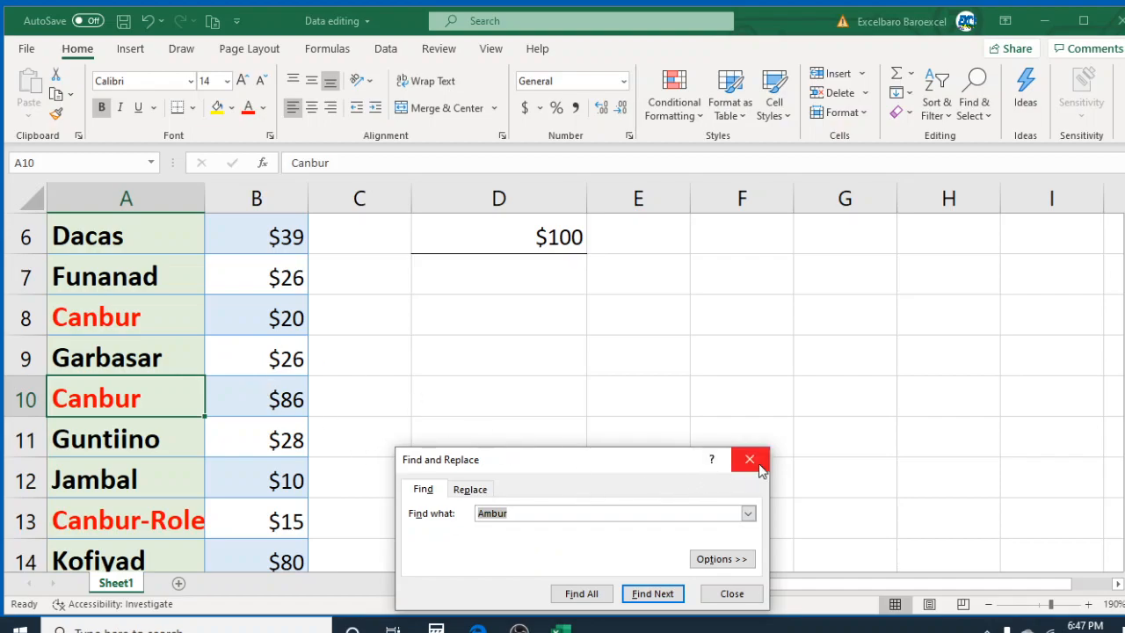
# - Close Find and Replace and enter Monday in cell F3
pyautogui.scroll(2, 373, 374)
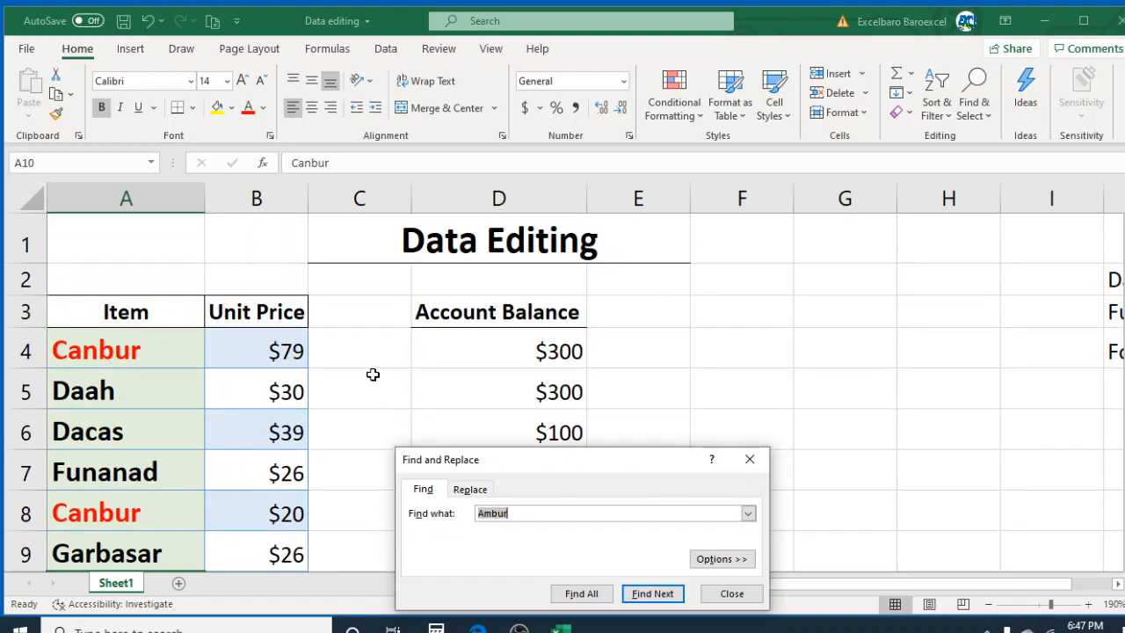
pyautogui.click(745, 462)
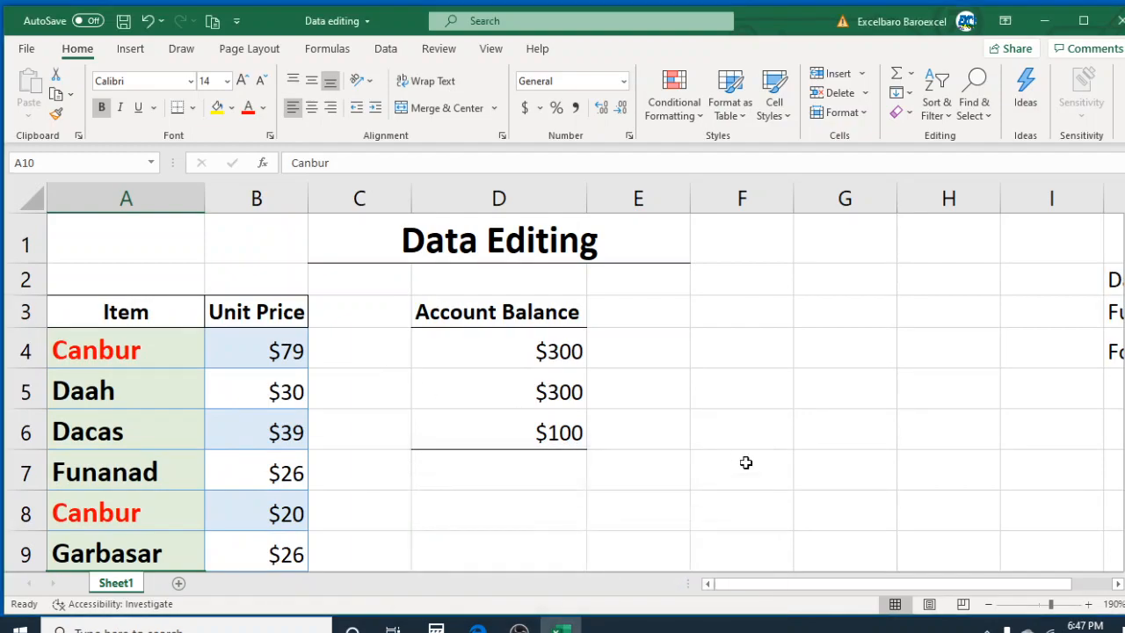
pyautogui.click(722, 312)
pyautogui.write('Monday')
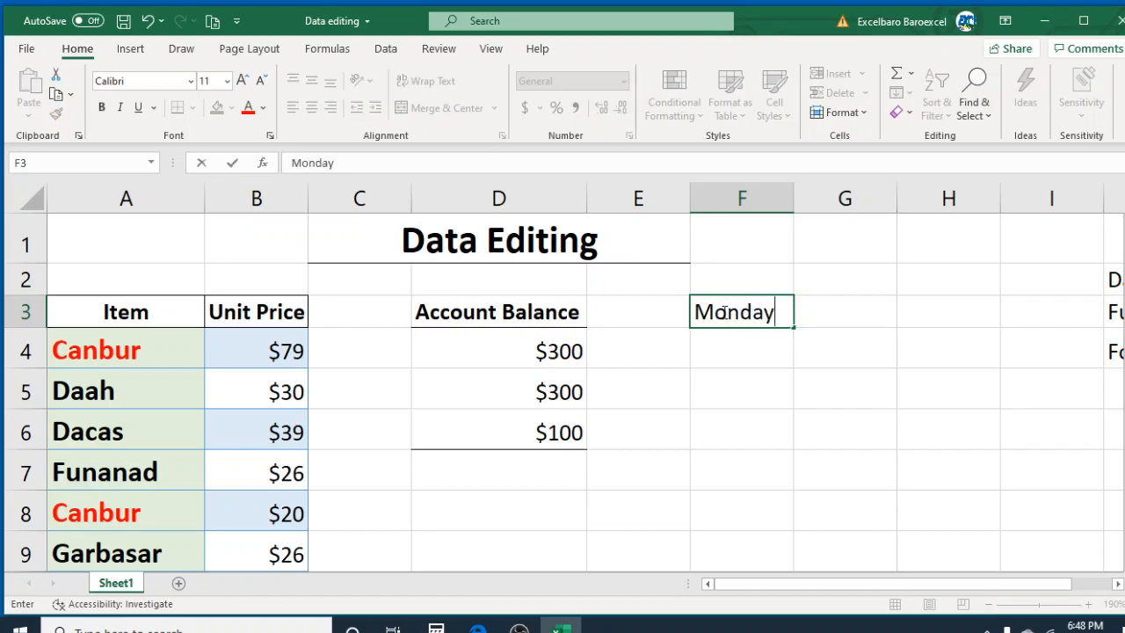
pyautogui.press('Return')
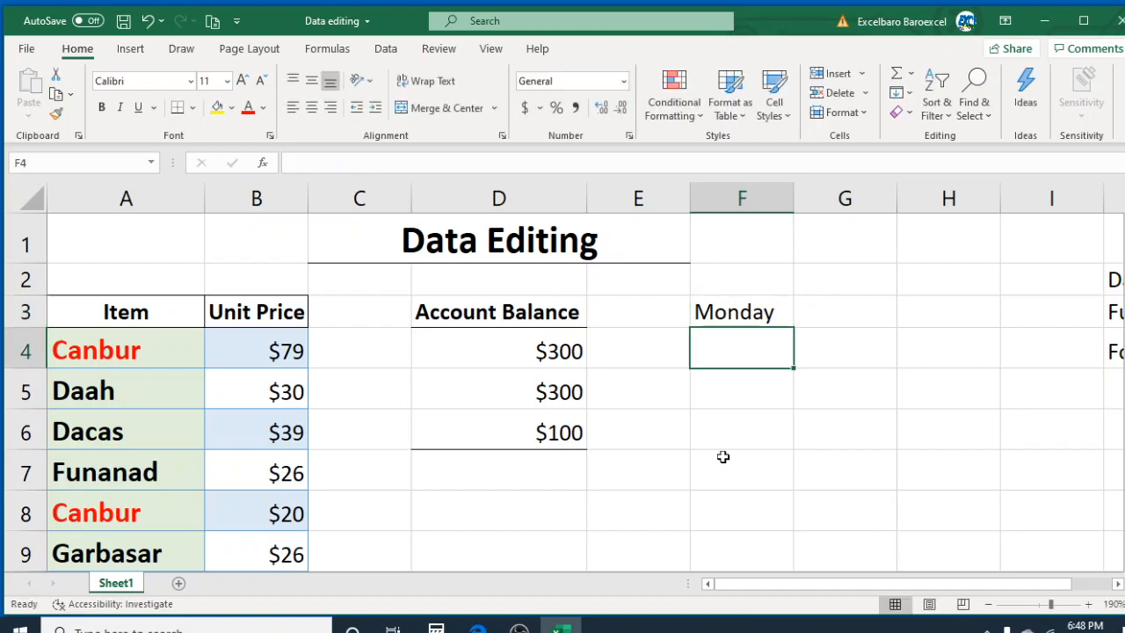
# - Fill the weekday series from Monday in F3 down to Friday in F7
pyautogui.click(785, 318)
pyautogui.moveTo(795, 329); pyautogui.dragTo(781, 484)
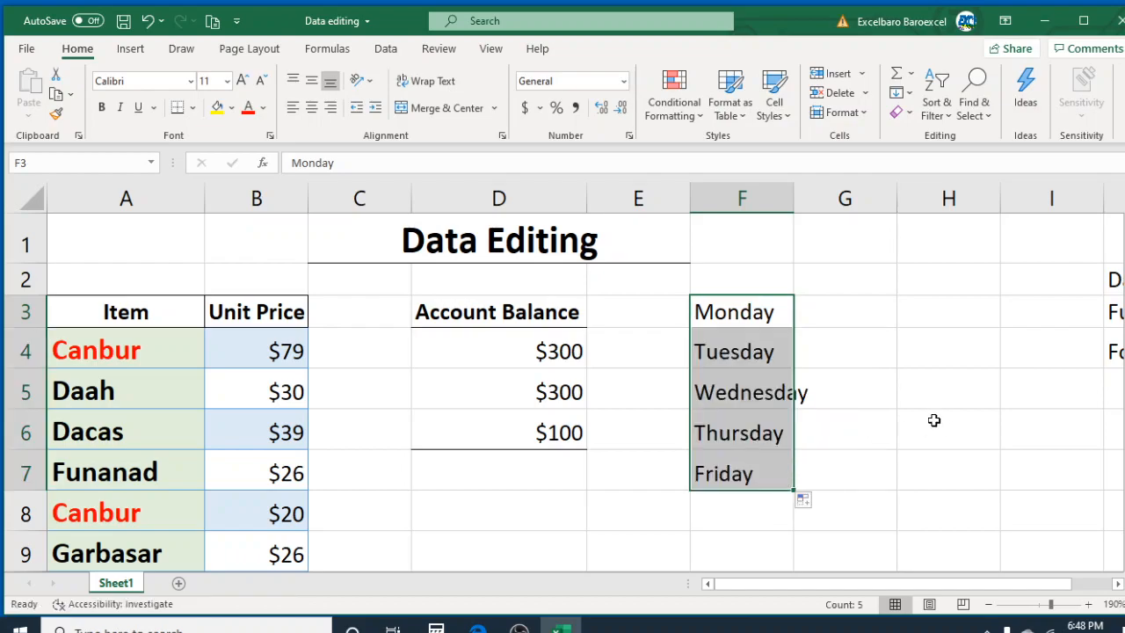
pyautogui.click(934, 420)
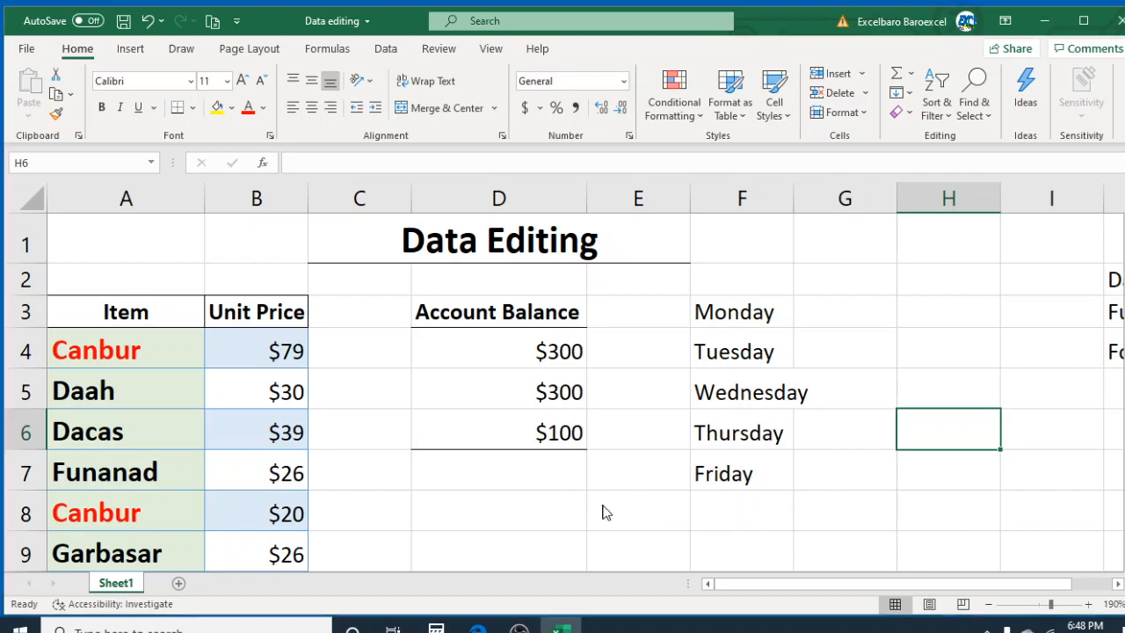
# - Search the sheet for Monday with the Find dialog
pyautogui.hotkey('ctrl', 'f')
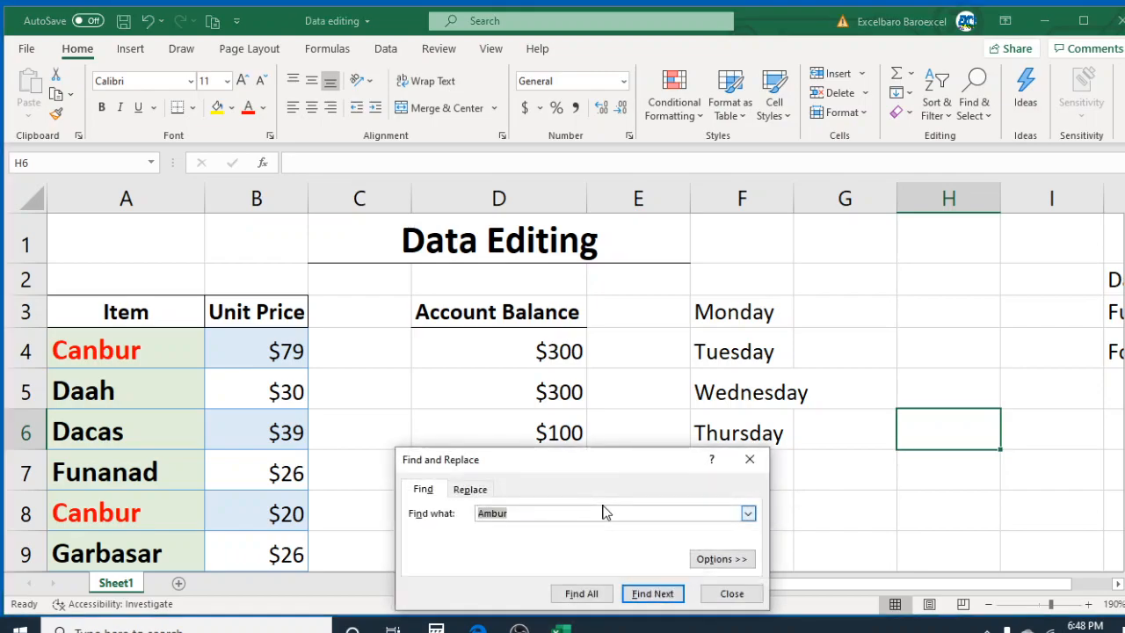
pyautogui.write('Monday')
pyautogui.click(659, 592)
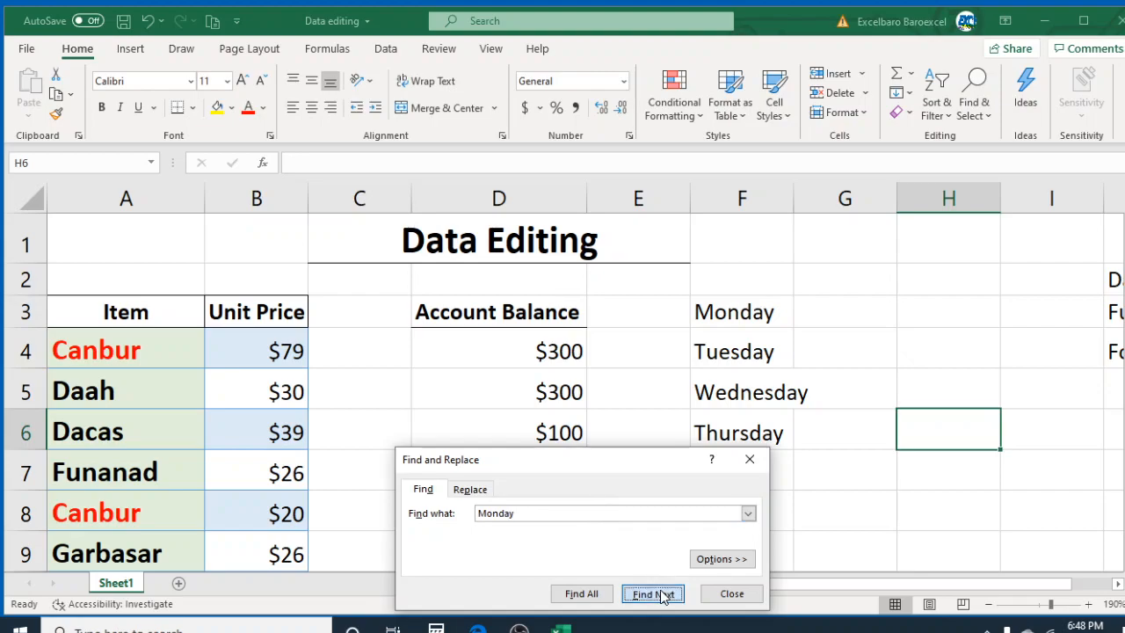
# - Replace every occurrence of Monday in the sheet with Isniin and close Find and Replace
pyautogui.click(467, 492)
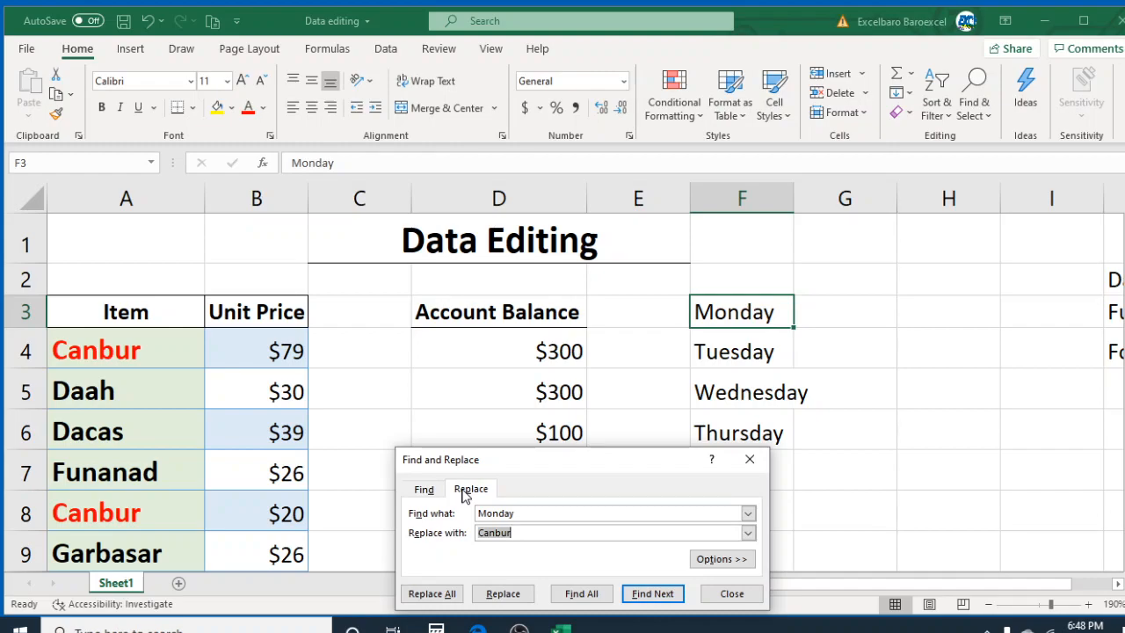
pyautogui.write('ls')
pyautogui.write('niin')
pyautogui.click(430, 594)
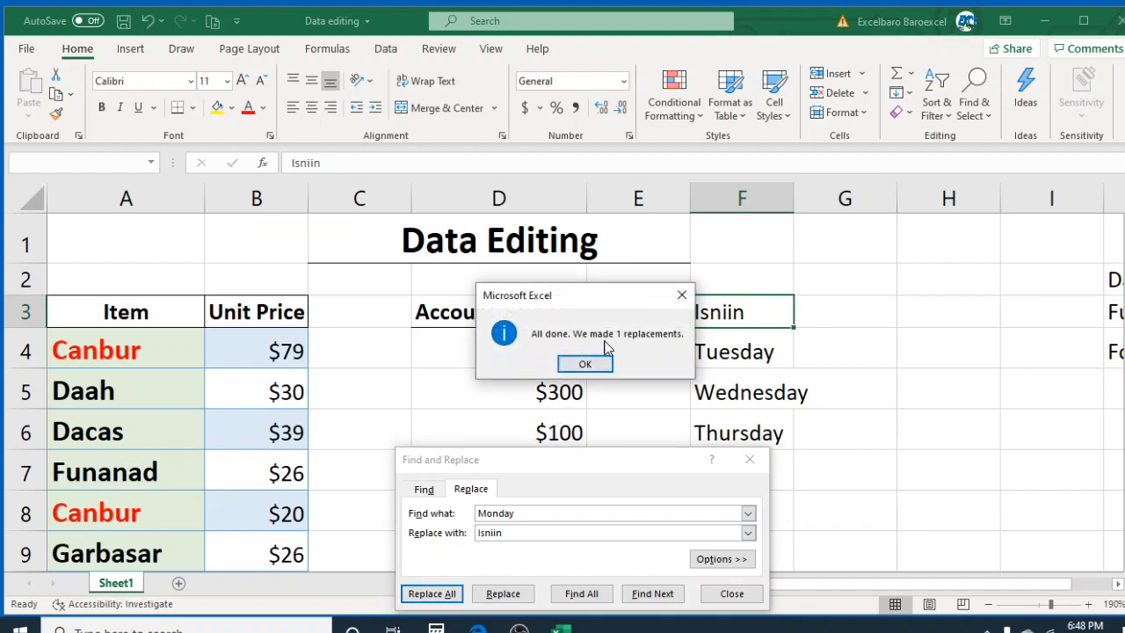
pyautogui.click(584, 364)
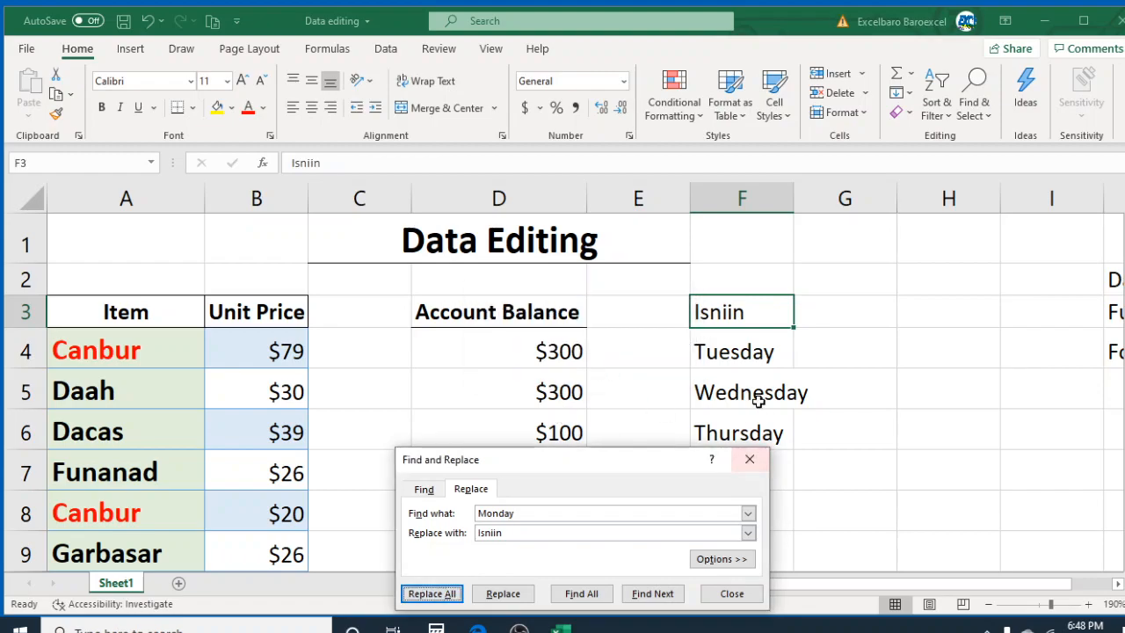
pyautogui.click(749, 459)
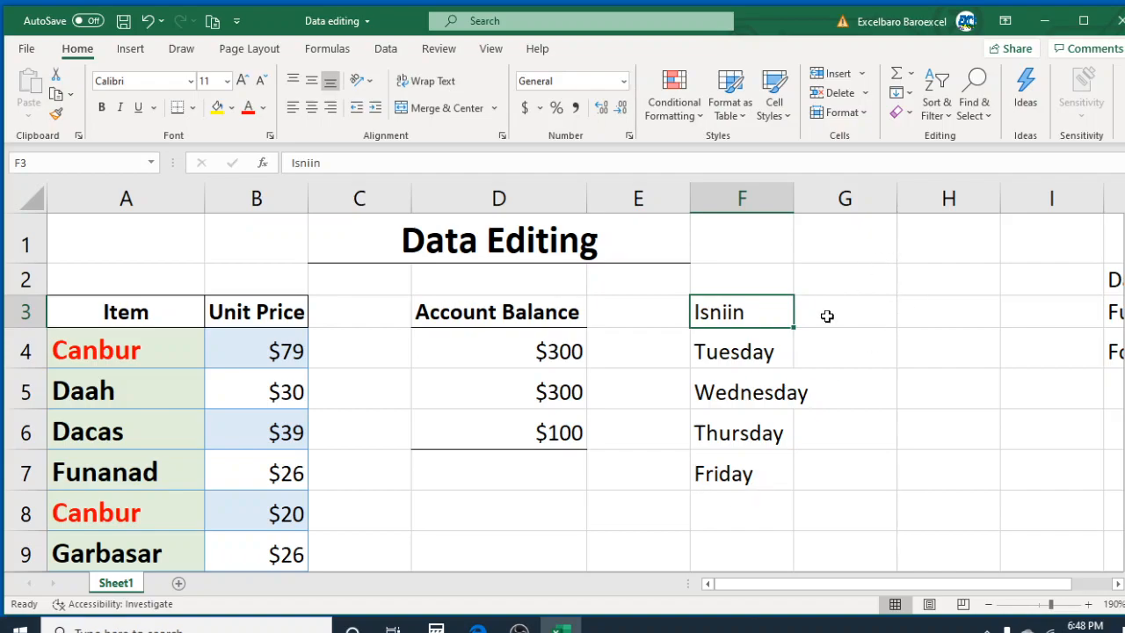
# - Clear all contents and formatting from the range F3:G8 that holds the weekday list
pyautogui.moveTo(753, 304); pyautogui.dragTo(816, 494)
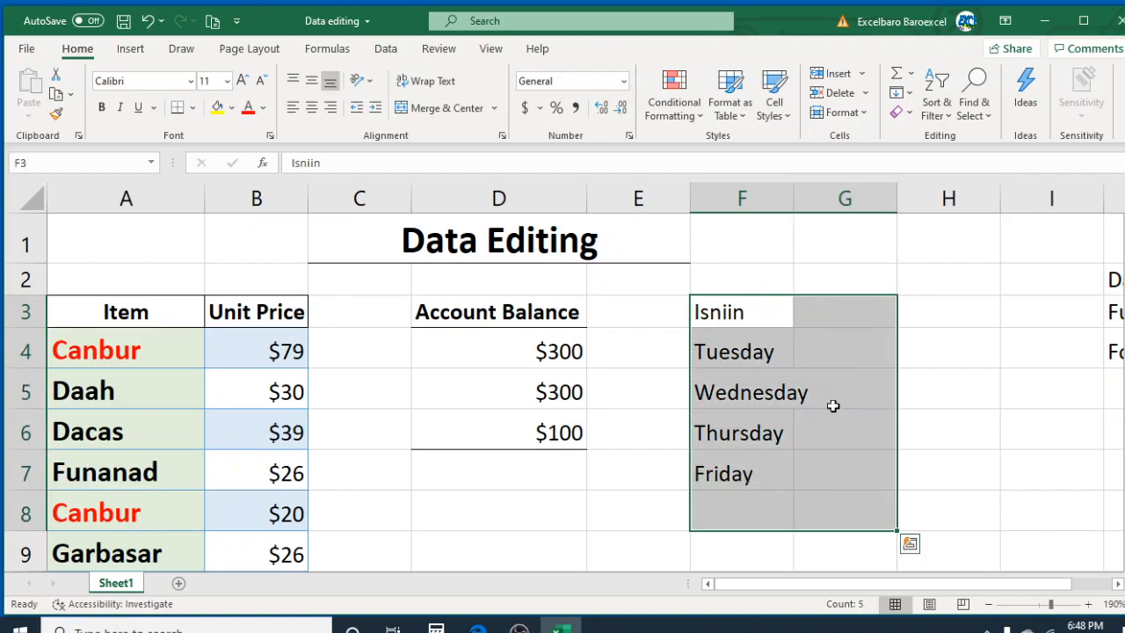
pyautogui.click(901, 111)
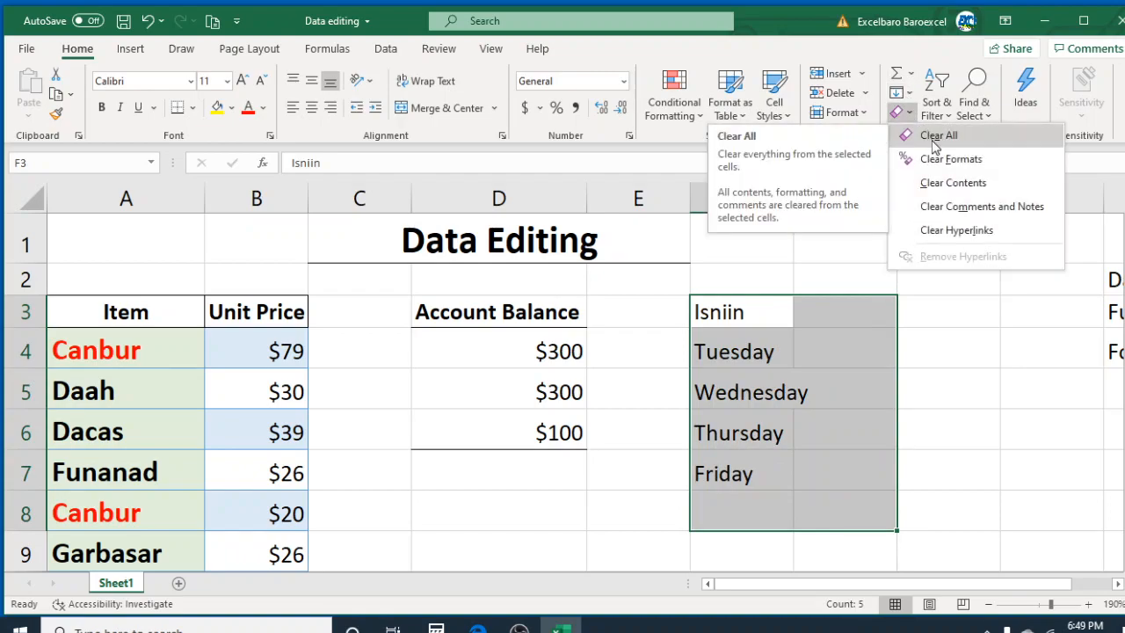
pyautogui.click(937, 135)
pyautogui.click(934, 427)
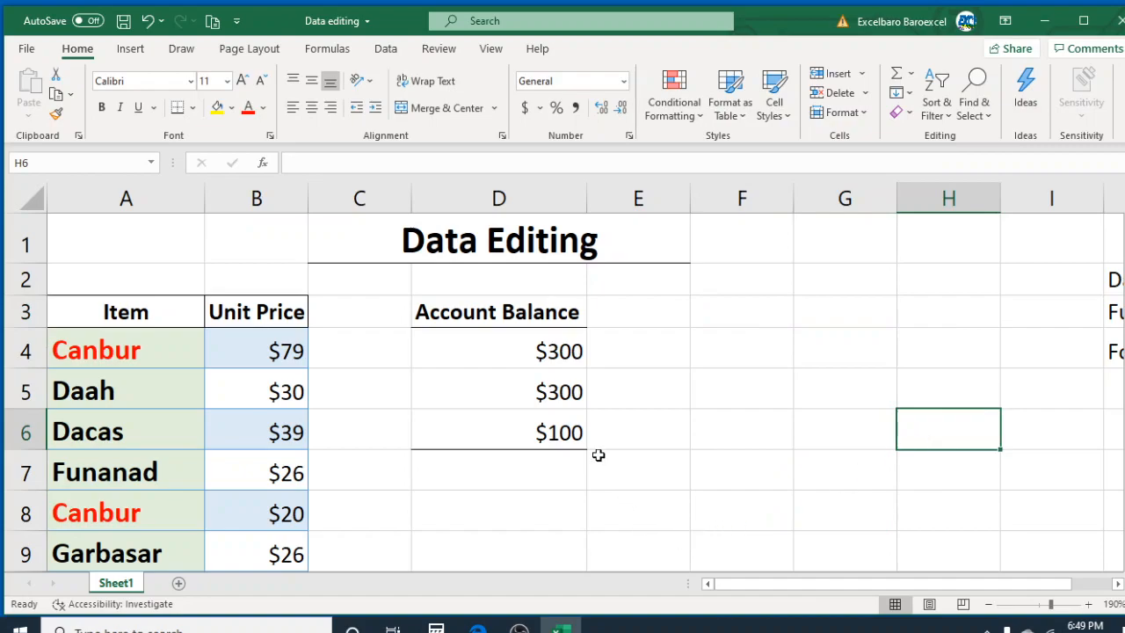
# - Examine the end of the item list around B21 and the list of editing topics in column J
pyautogui.moveTo(956, 584); pyautogui.dragTo(842, 602)
pyautogui.scroll(-4, 422, 466)
pyautogui.scroll(-1, 434, 459)
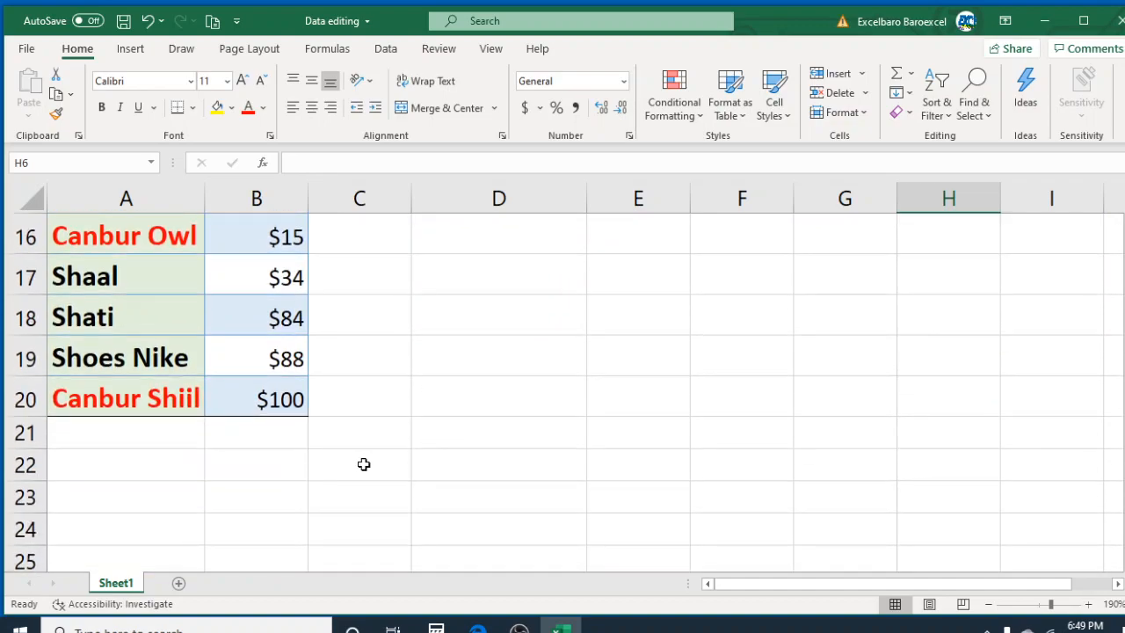
pyautogui.click(271, 428)
pyautogui.scroll(4, 791, 395)
pyautogui.scroll(3, 975, 381)
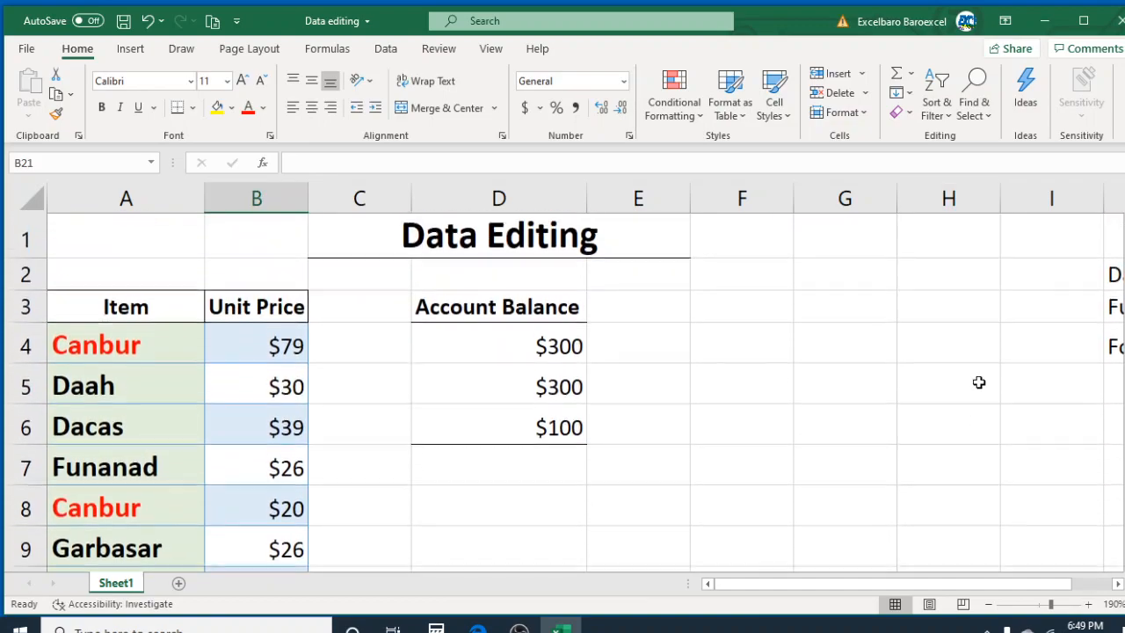
pyautogui.moveTo(963, 584); pyautogui.dragTo(1011, 583)
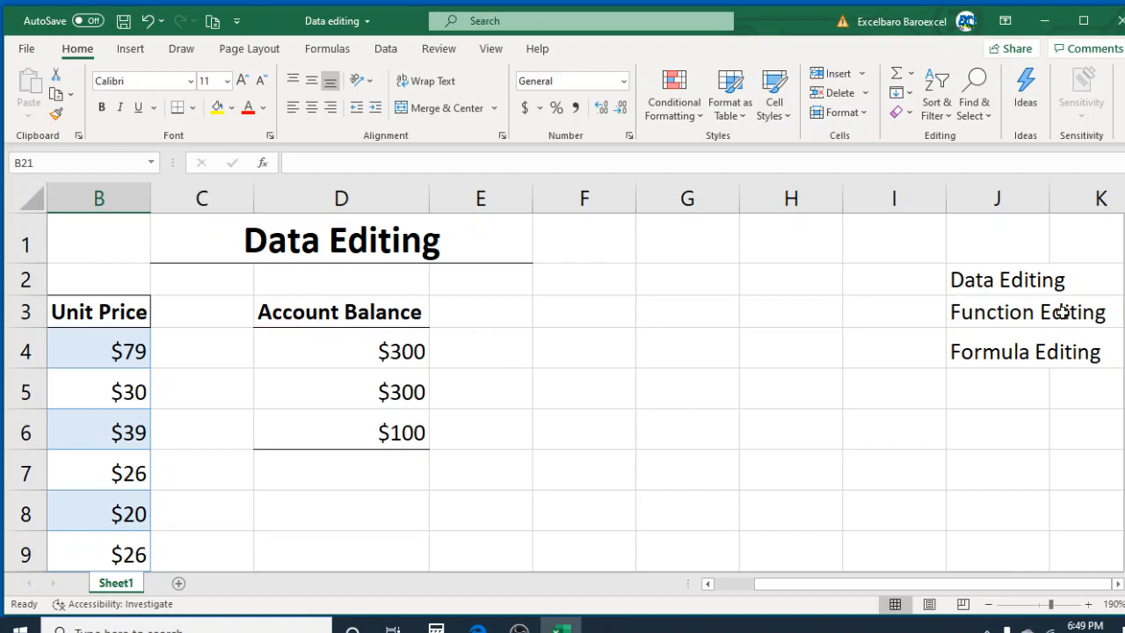
pyautogui.moveTo(929, 584); pyautogui.dragTo(878, 587)
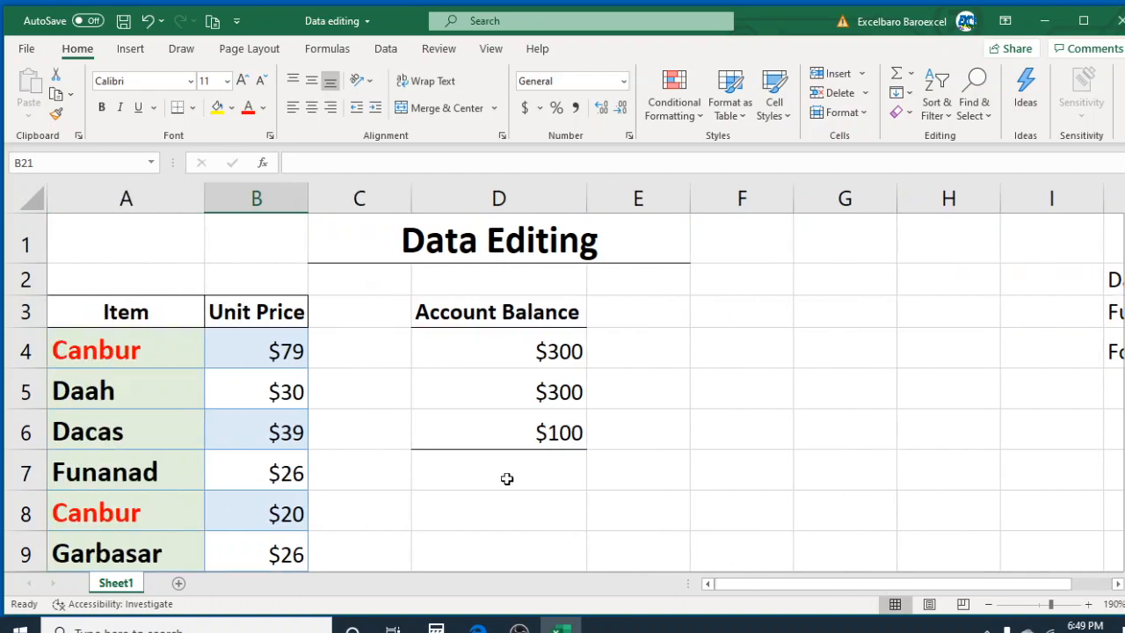
# - Total the unit prices in B21 with a SUM formula over B4:B20
pyautogui.scroll(-5, 416, 452)
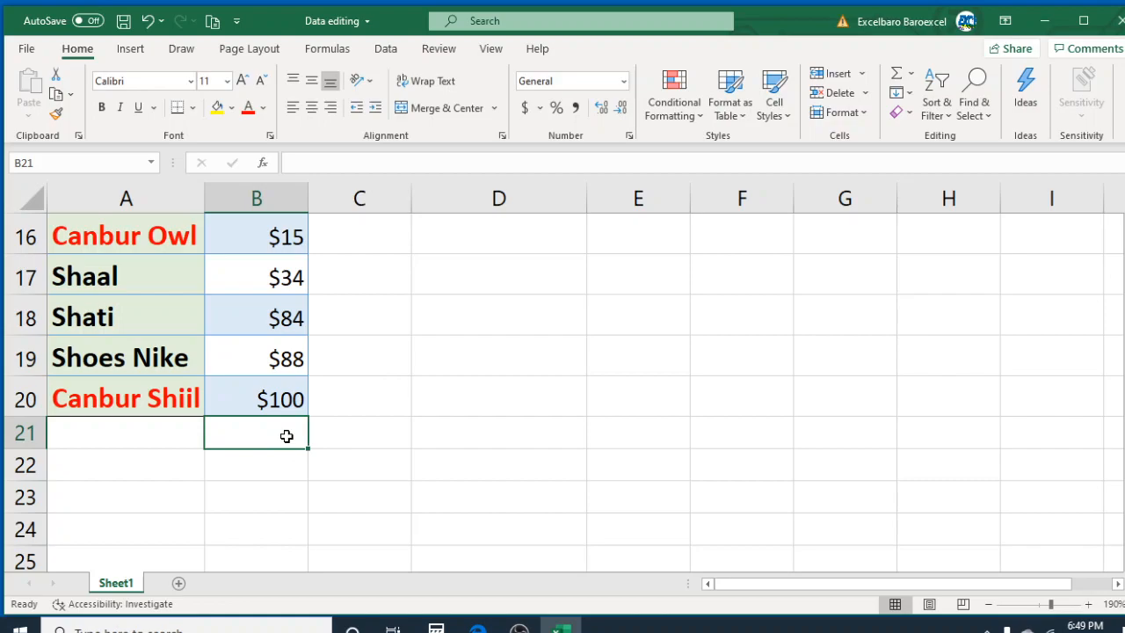
pyautogui.write('=')
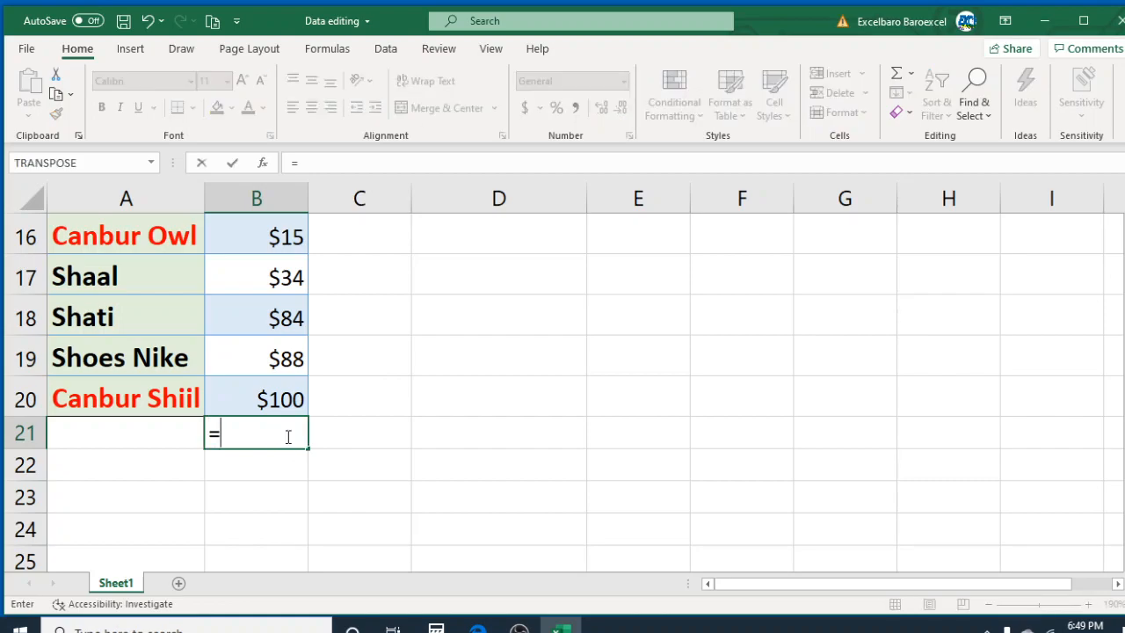
pyautogui.write('sum')
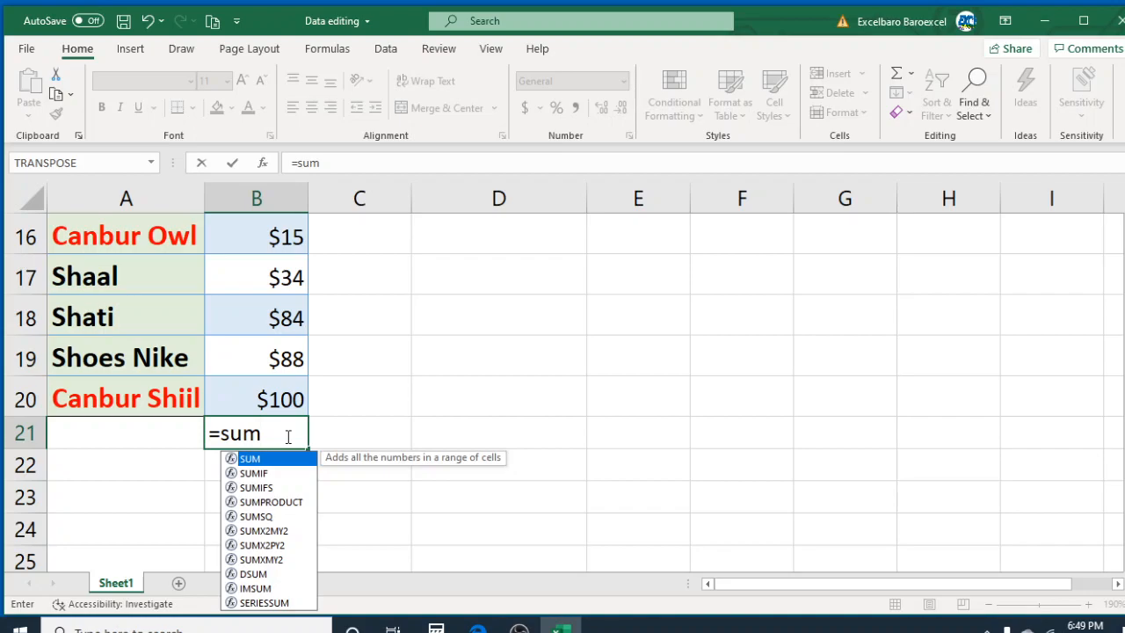
pyautogui.press('Tab')
pyautogui.scroll(5, 366, 396)
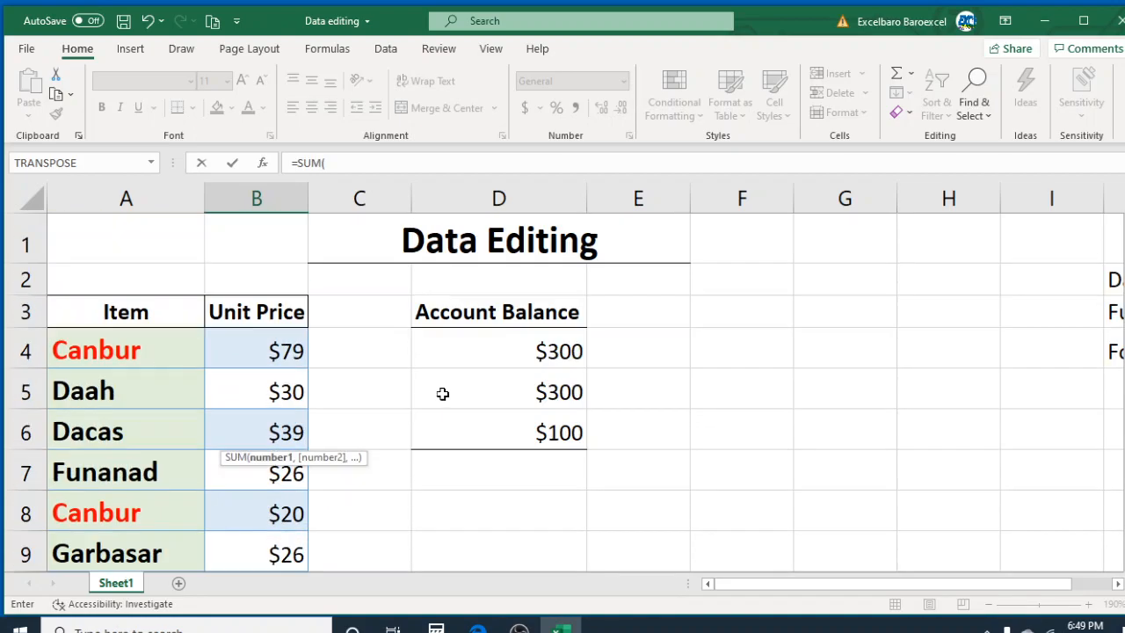
pyautogui.moveTo(290, 351); pyautogui.dragTo(283, 510)
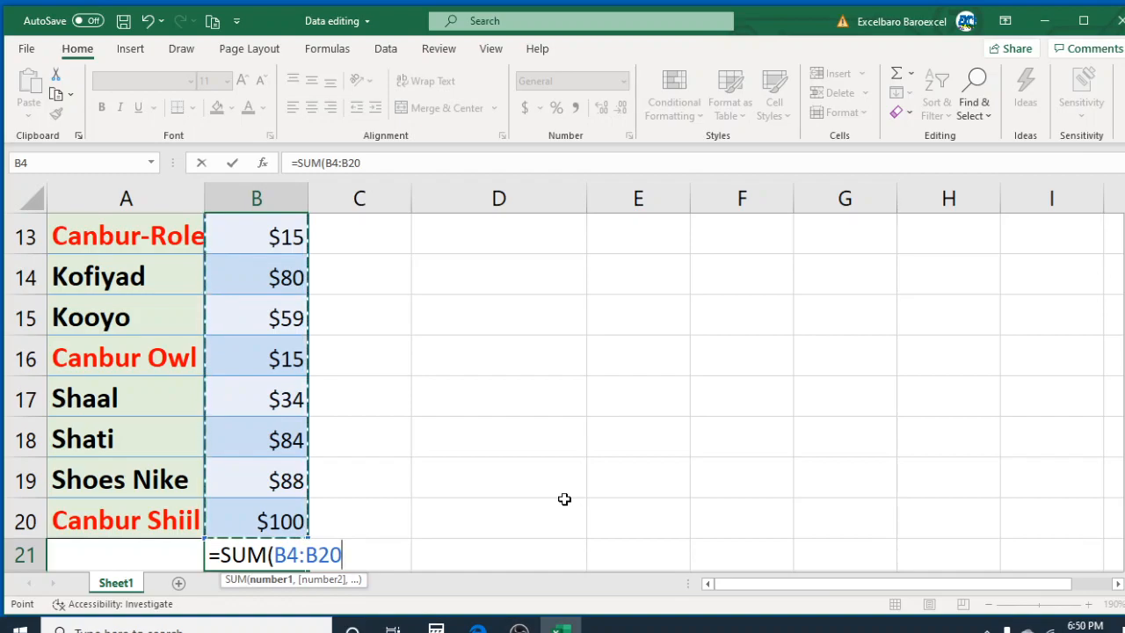
pyautogui.press('Return')
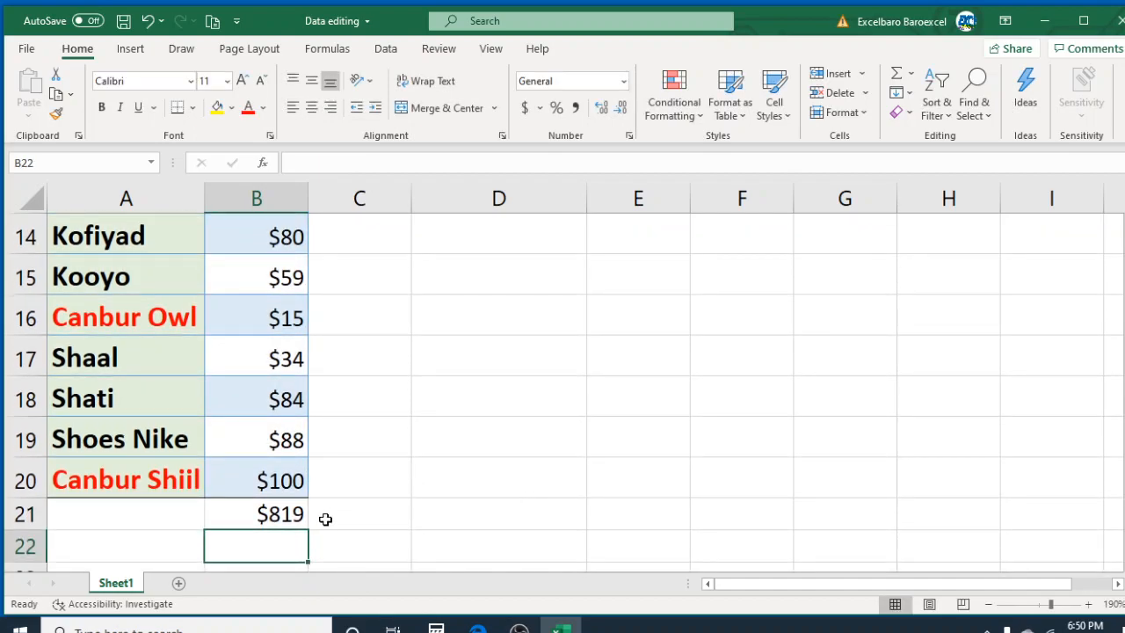
# - Append +1 to the SUM formula in B21 so it reads =SUM(B4:B20)+1
pyautogui.scroll(2, 444, 383)
pyautogui.scroll(2, 444, 383)
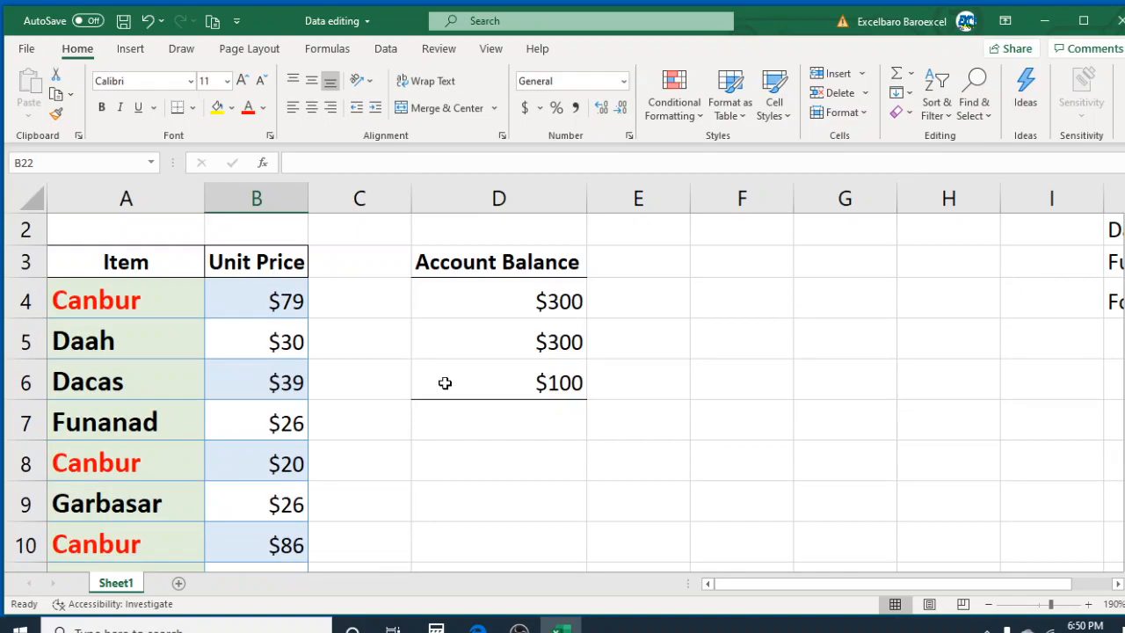
pyautogui.scroll(-5, 291, 325)
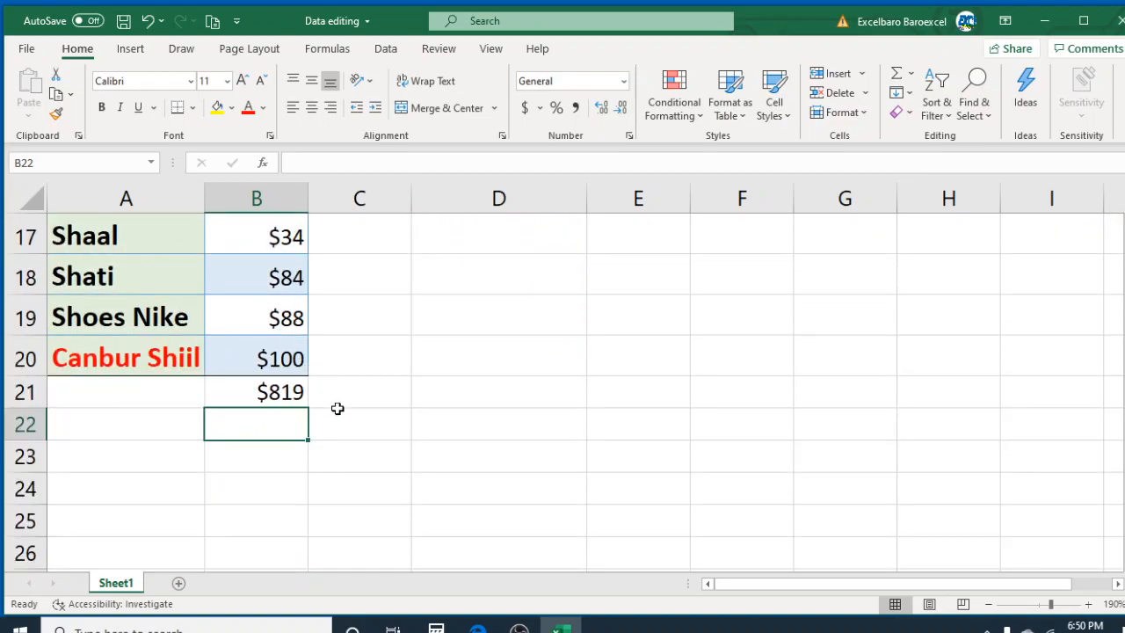
pyautogui.scroll(3, 336, 408)
pyautogui.scroll(-2, 336, 407)
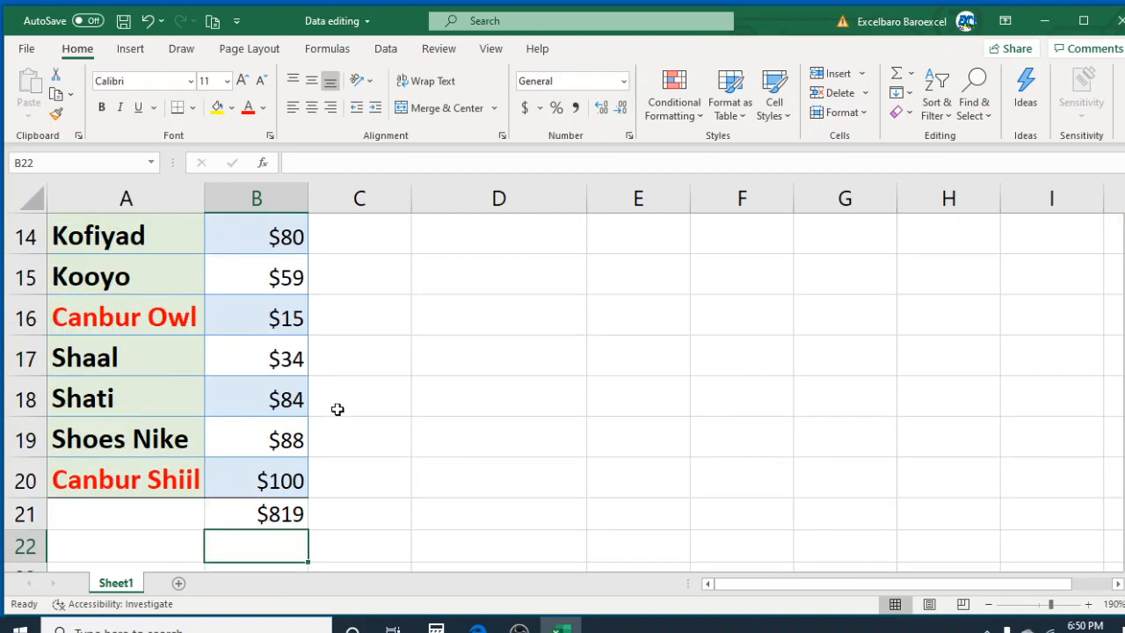
pyautogui.click(292, 517)
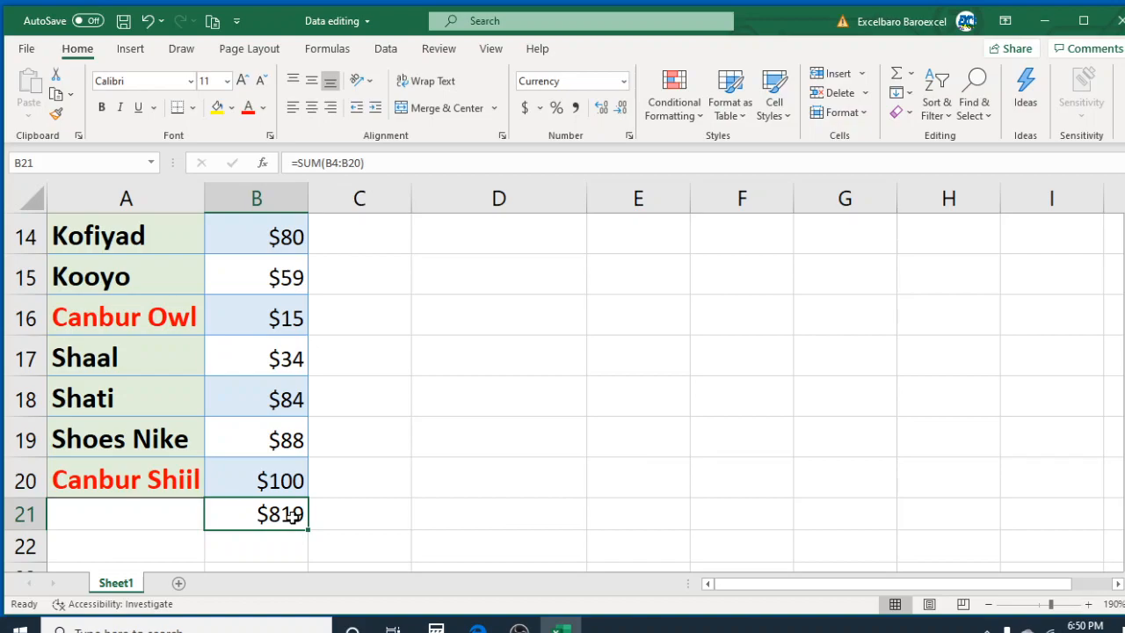
pyautogui.click(393, 522)
pyautogui.click(299, 516)
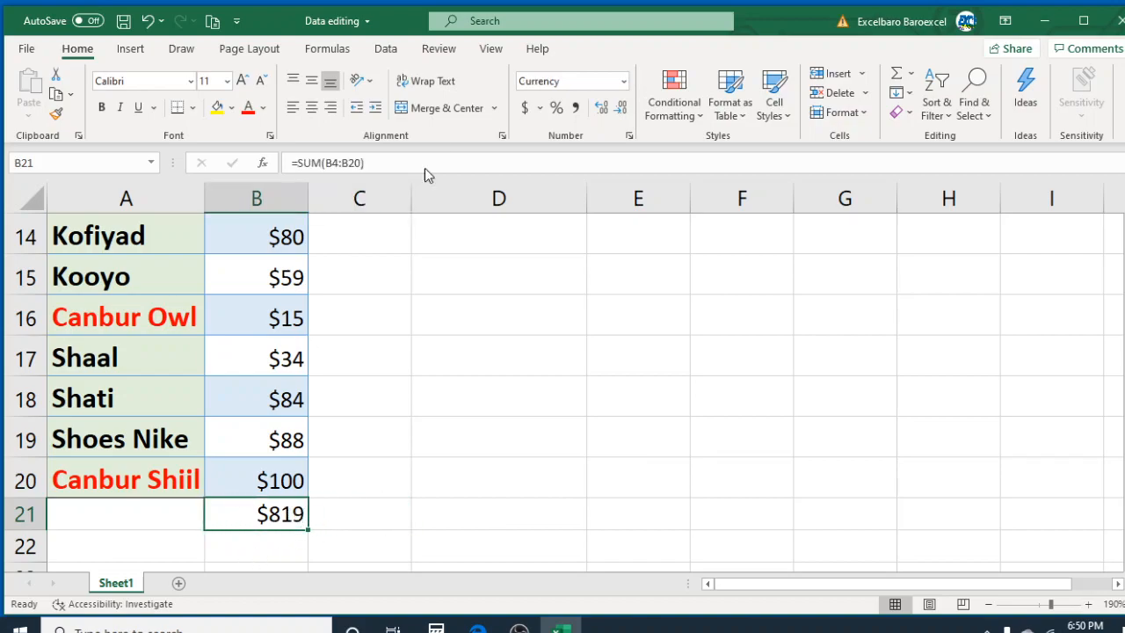
pyautogui.click(369, 162)
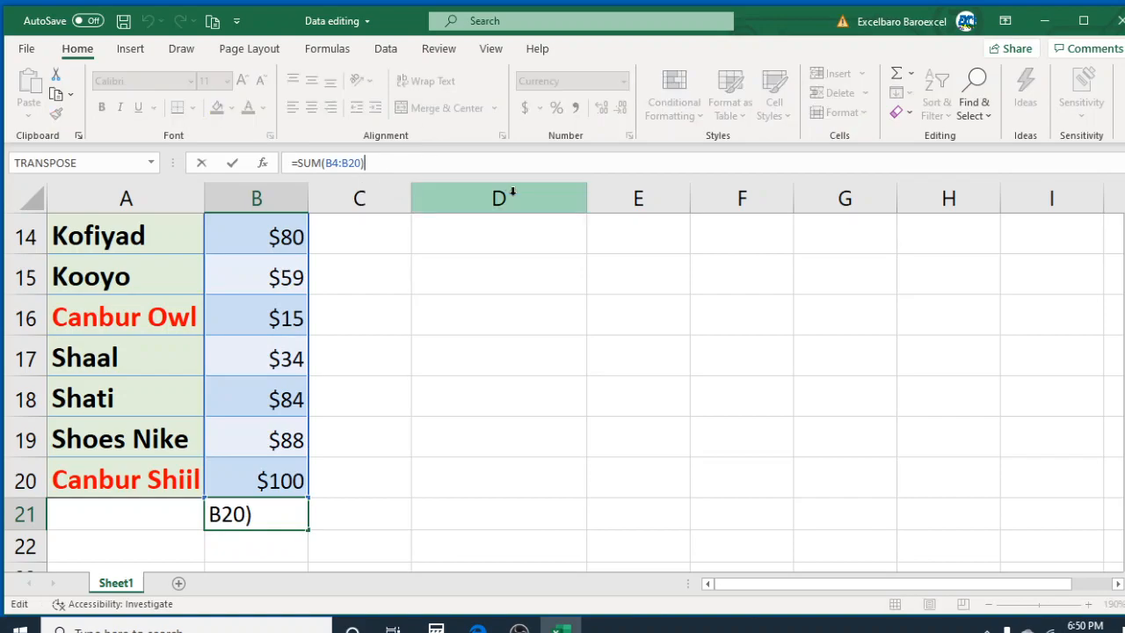
pyautogui.write('+1')
pyautogui.press('Return')
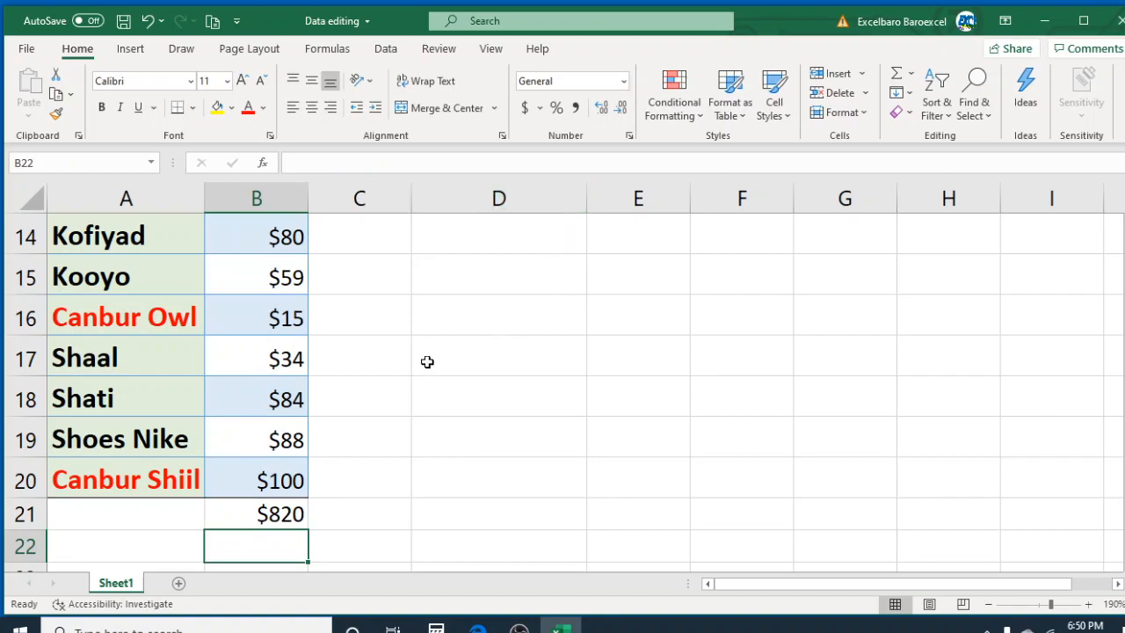
# - Remove the +1 from the formula in B21 so it reads =SUM(B4:B20)
pyautogui.click(288, 512)
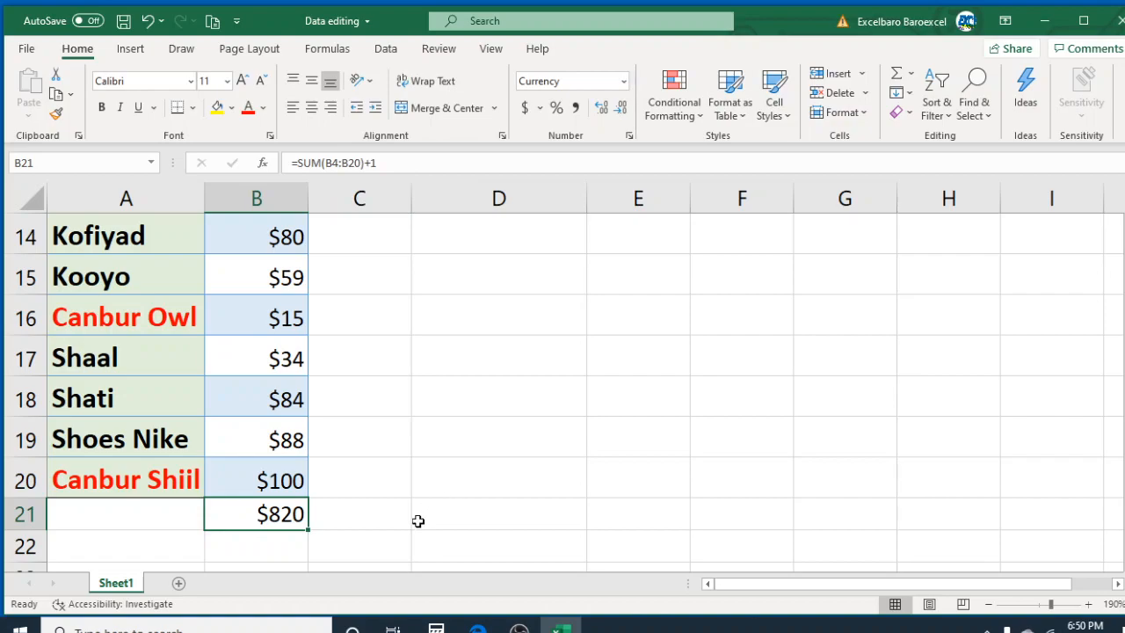
pyautogui.click(396, 160)
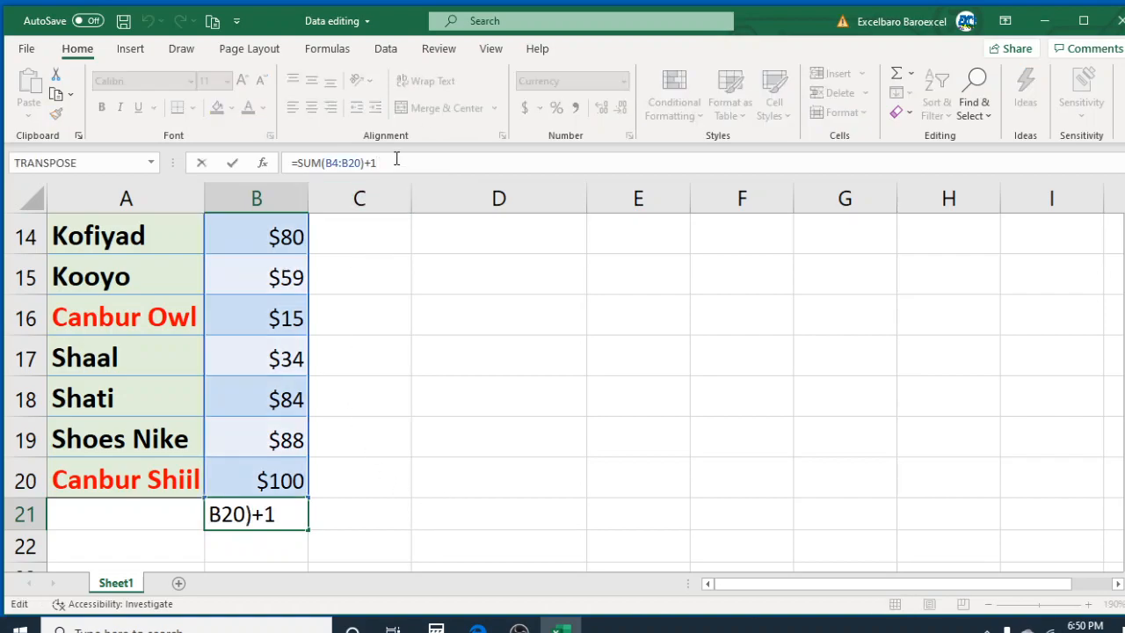
pyautogui.press('BackSpace')
pyautogui.press('BackSpace')
pyautogui.press('Return')
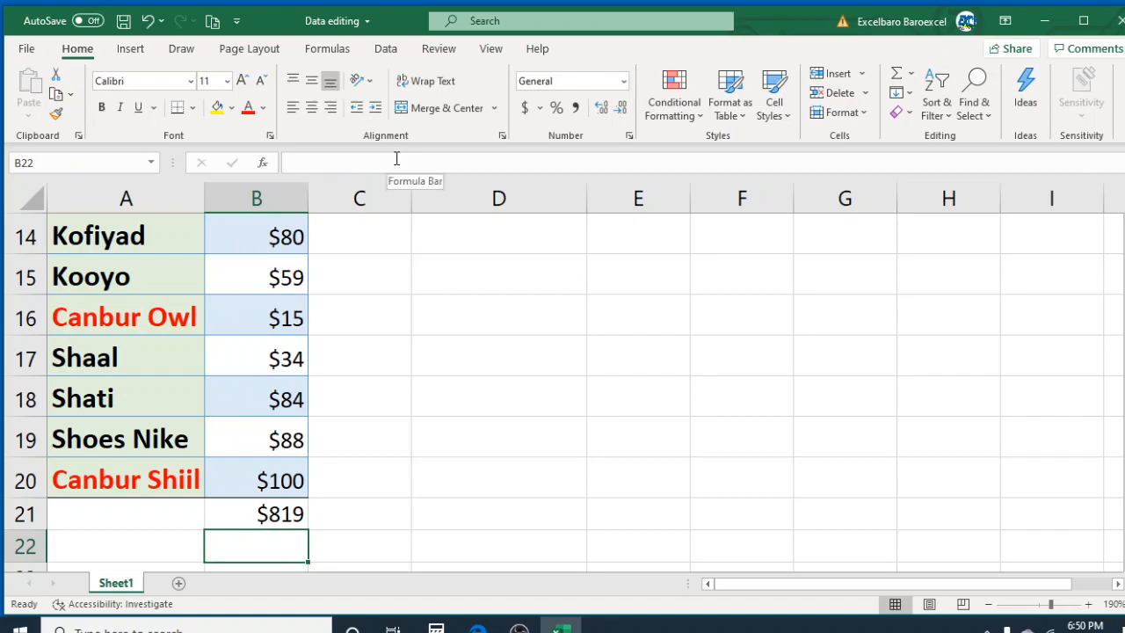
# - Edit the SUM formula in B21 directly in its cell, adding 1 so it reads =SUM(B4:B20)+1
pyautogui.doubleClick(278, 513)
pyautogui.click(351, 514)
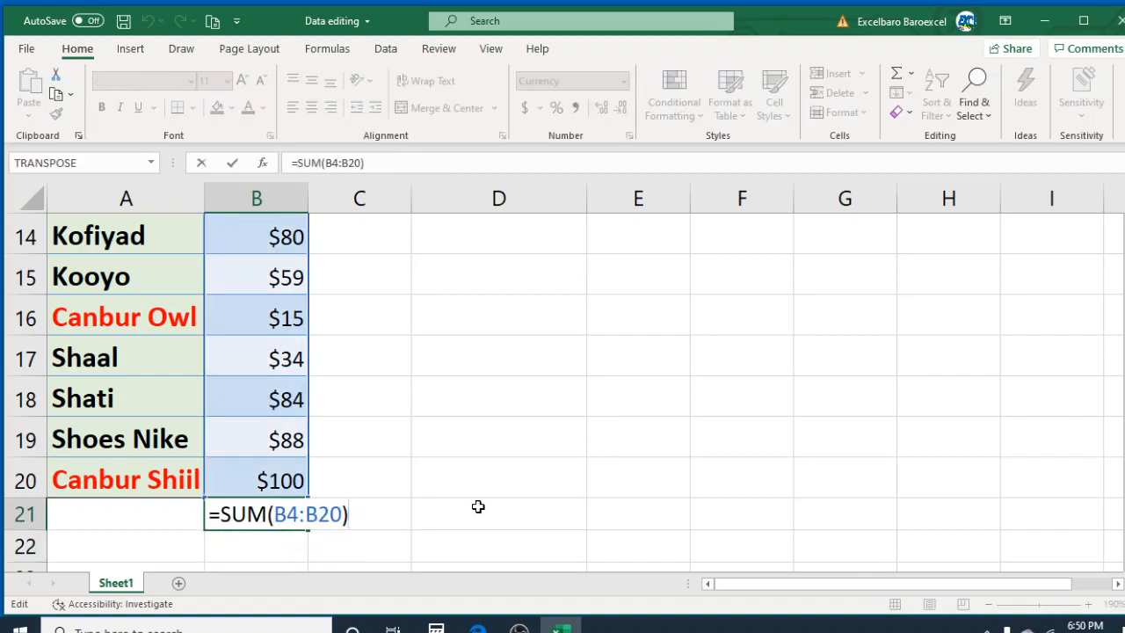
pyautogui.write('+1')
pyautogui.press('Return')
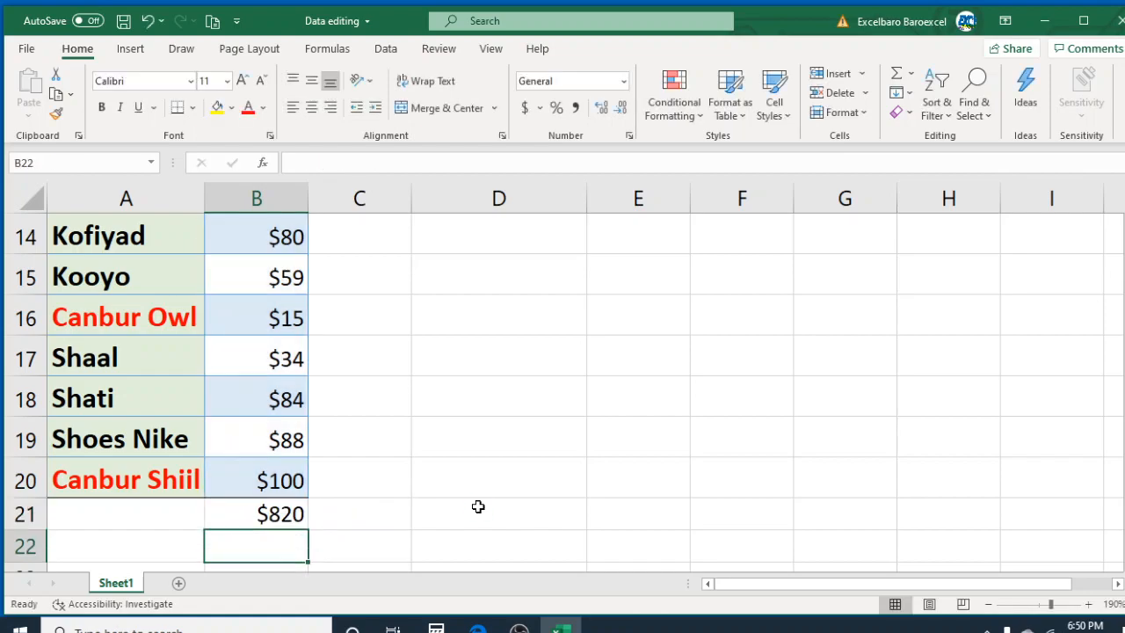
# - Delete the +1 from the formula in B21 so it reads =SUM(B4:B20)
pyautogui.click(287, 514)
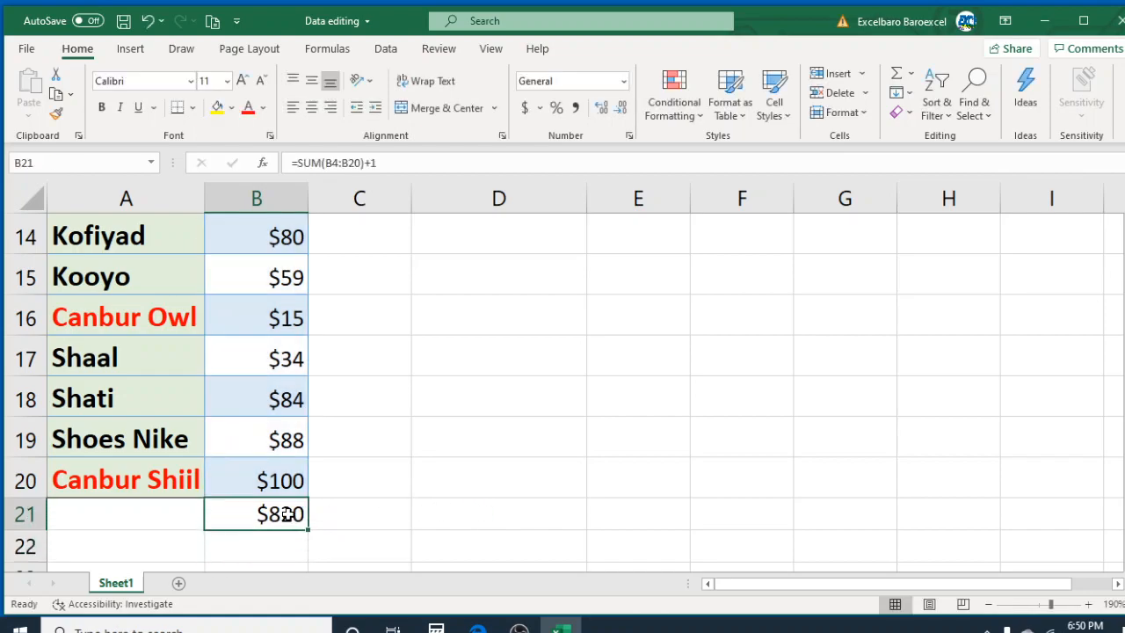
pyautogui.click(410, 163)
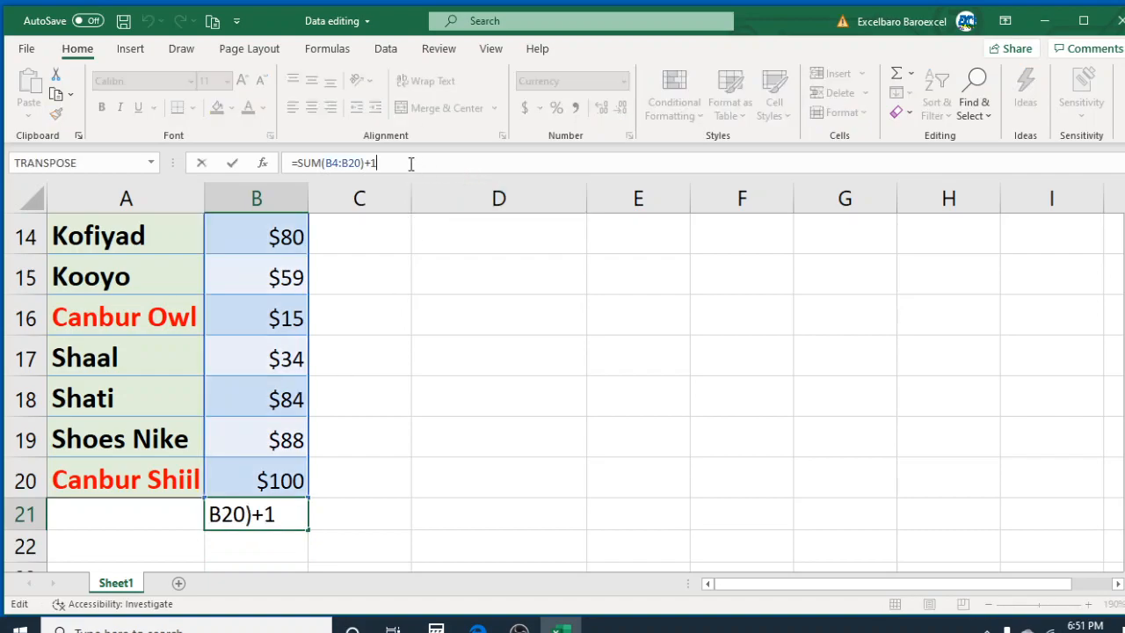
pyautogui.press('BackSpace')
pyautogui.press('BackSpace')
pyautogui.click(756, 518)
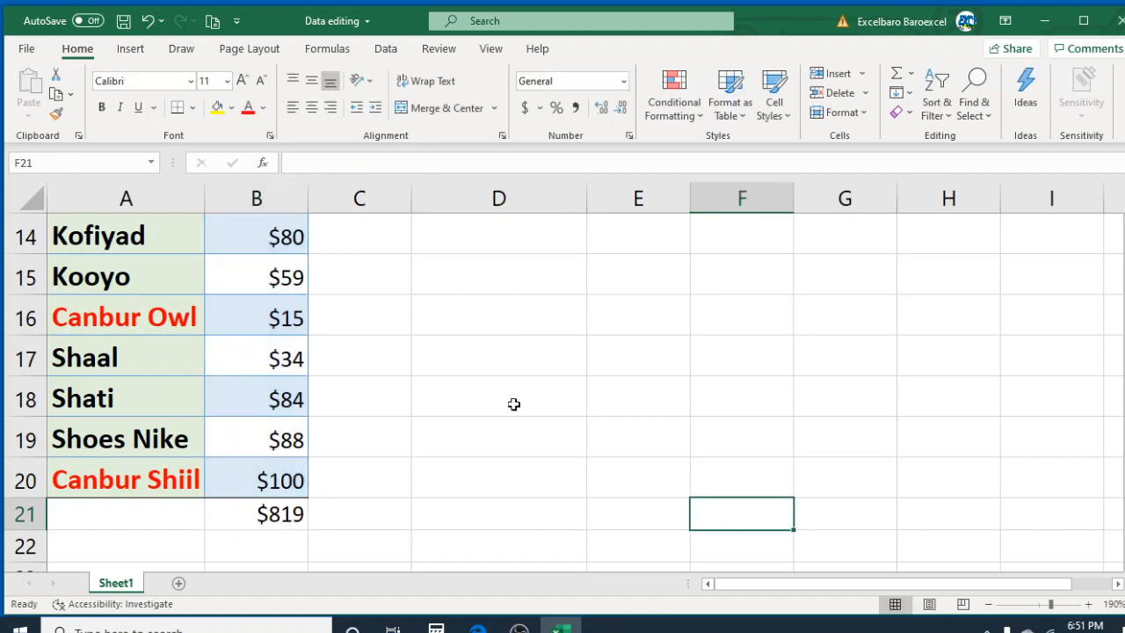
# - Add up the three account balances in D7 with the formula =D4+D5+D6
pyautogui.scroll(5, 620, 436)
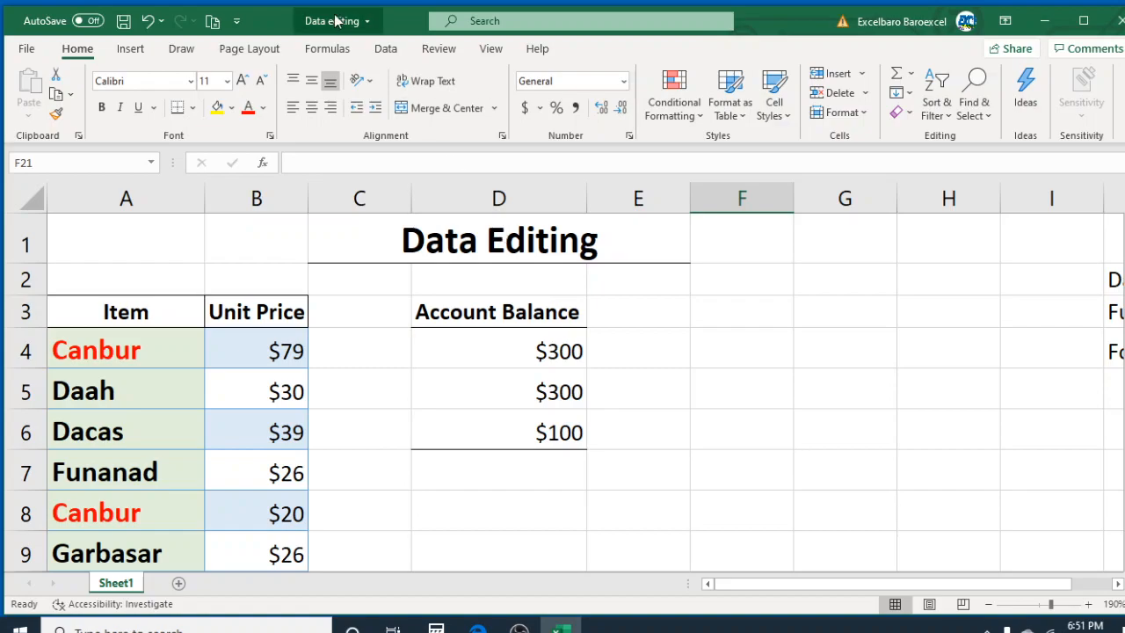
pyautogui.click(339, 49)
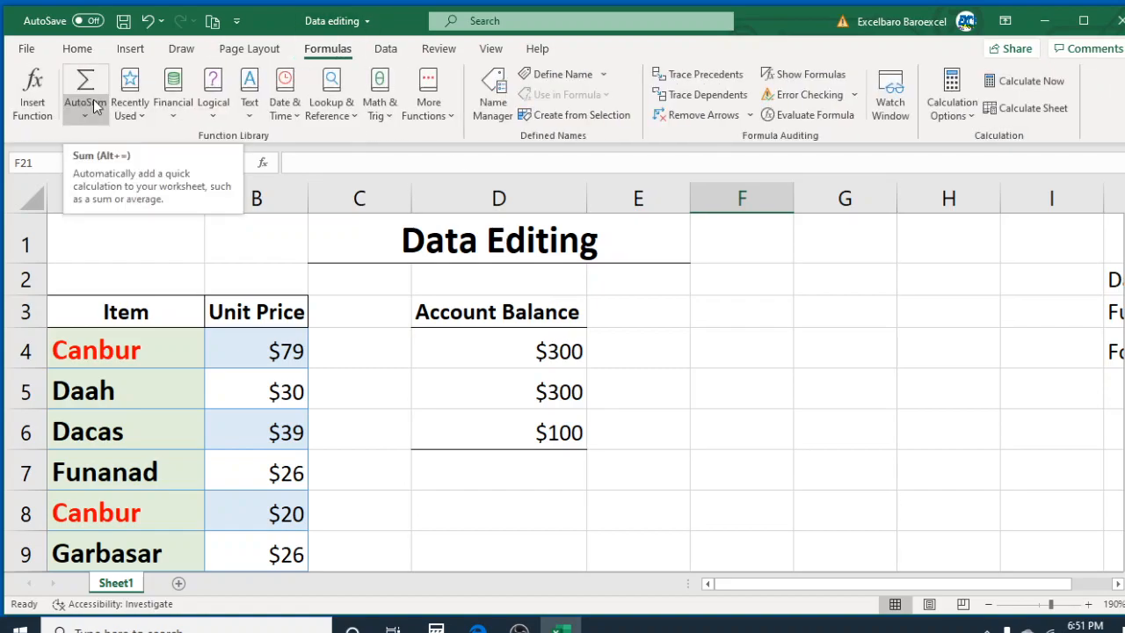
pyautogui.click(82, 52)
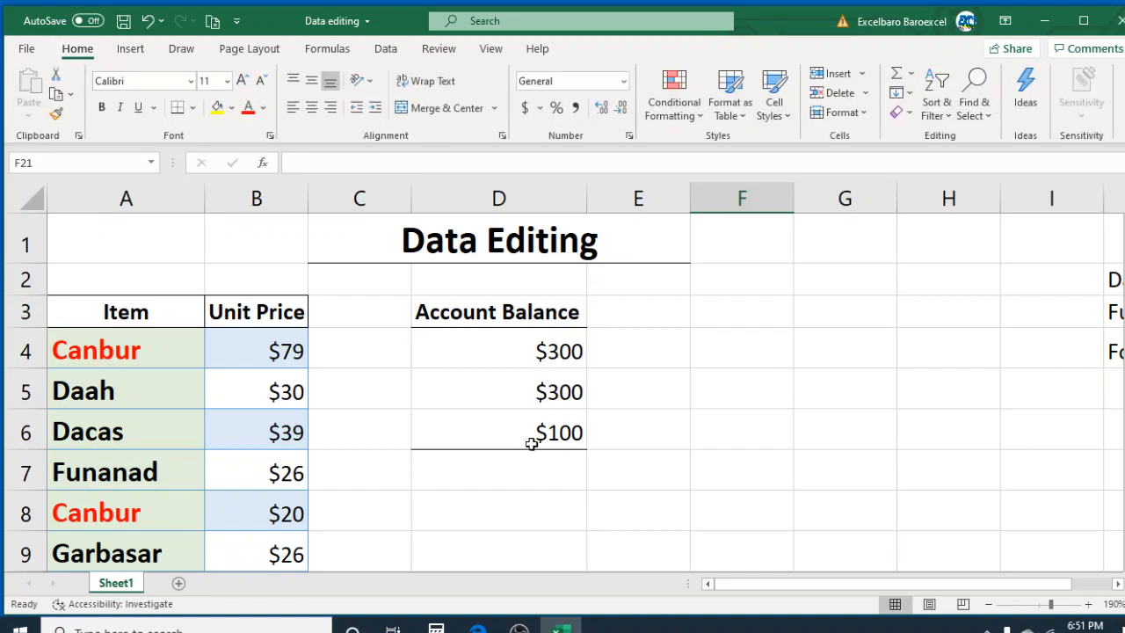
pyautogui.click(564, 469)
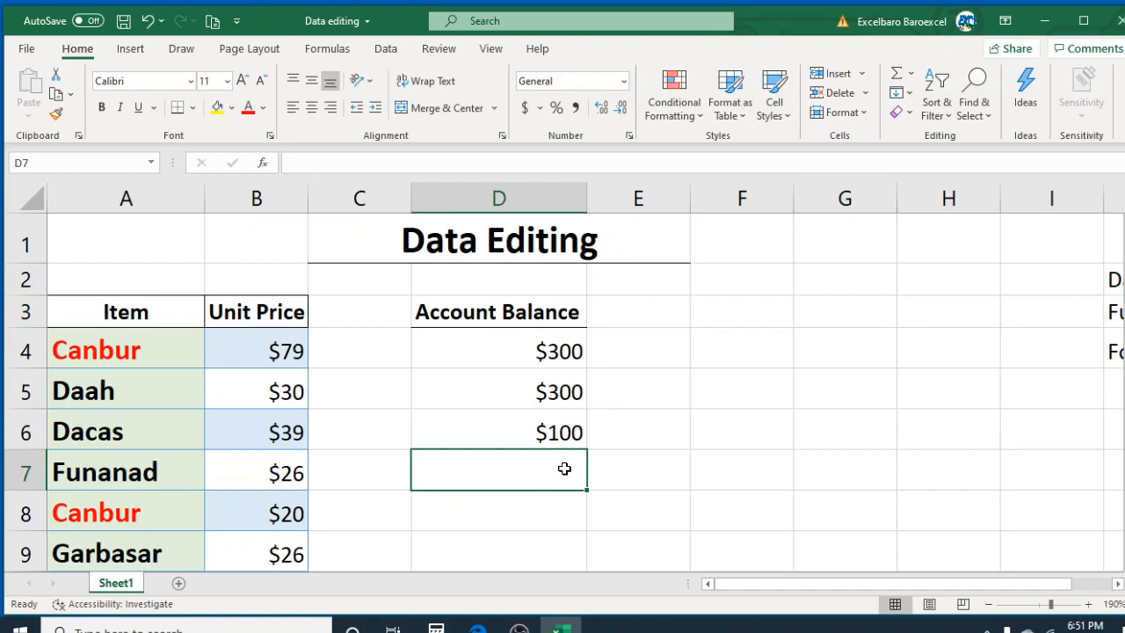
pyautogui.write('=')
pyautogui.click(564, 350)
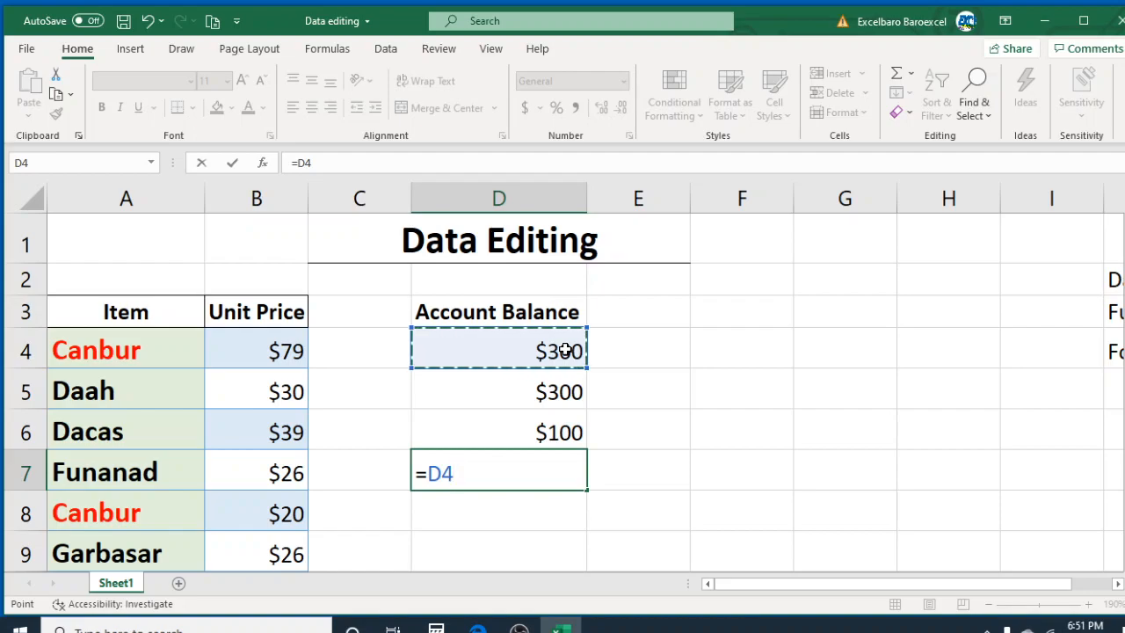
pyautogui.write('+')
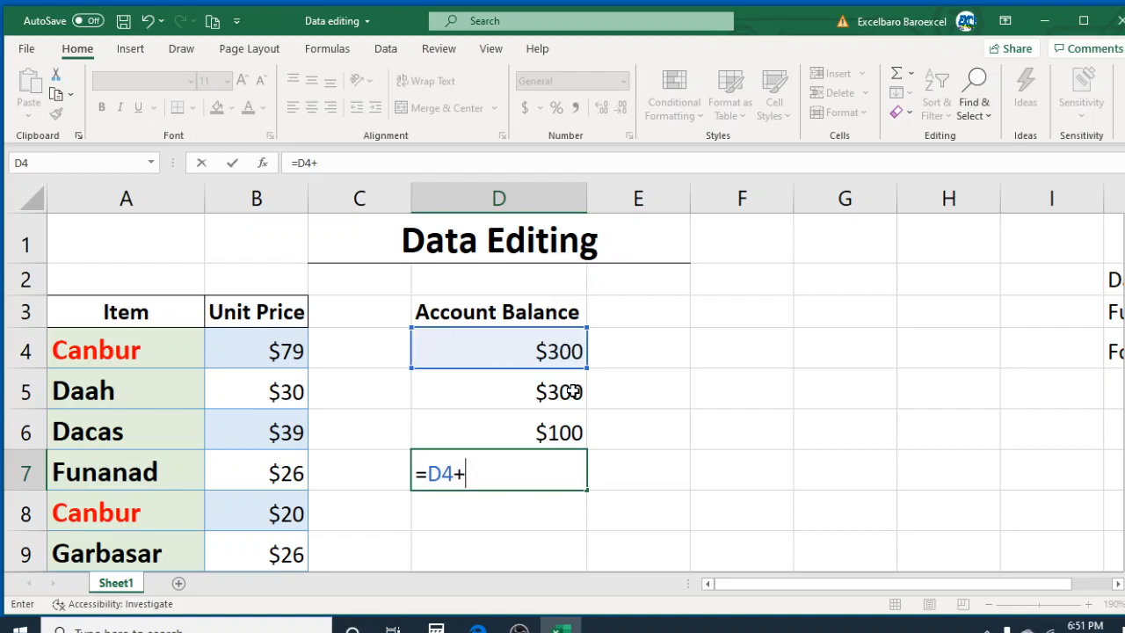
pyautogui.click(572, 391)
pyautogui.write('+')
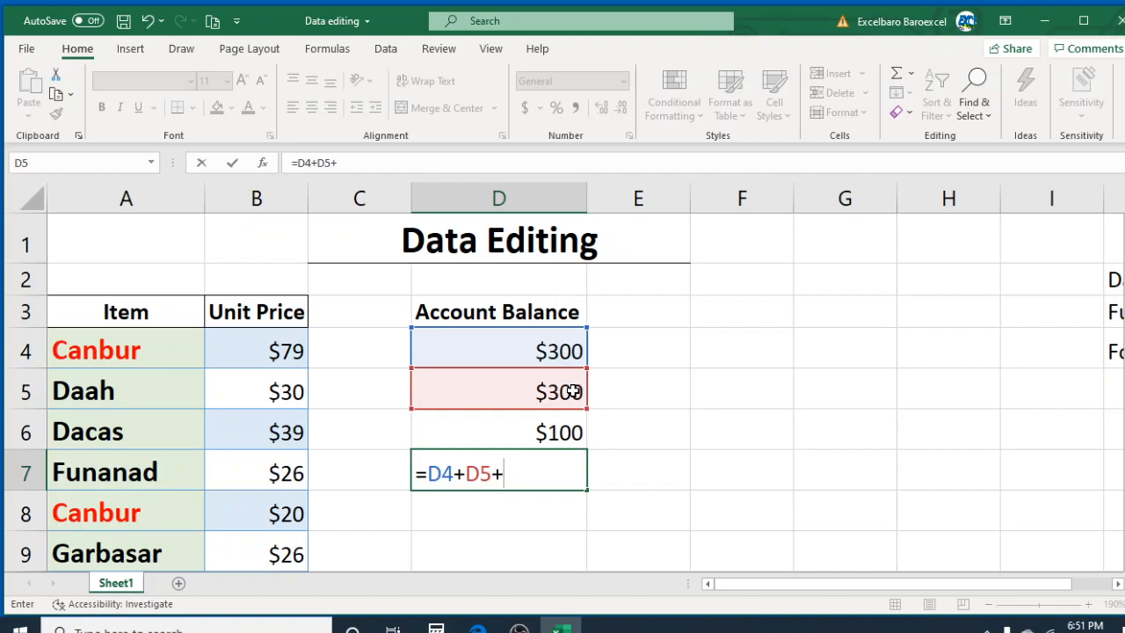
pyautogui.click(566, 435)
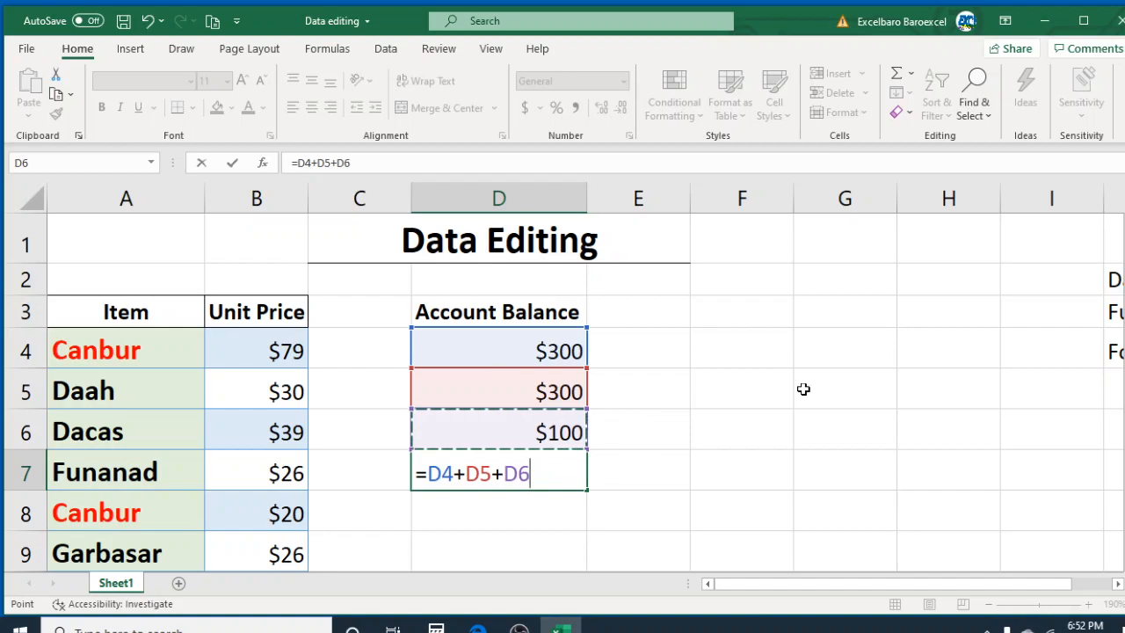
pyautogui.press('Return')
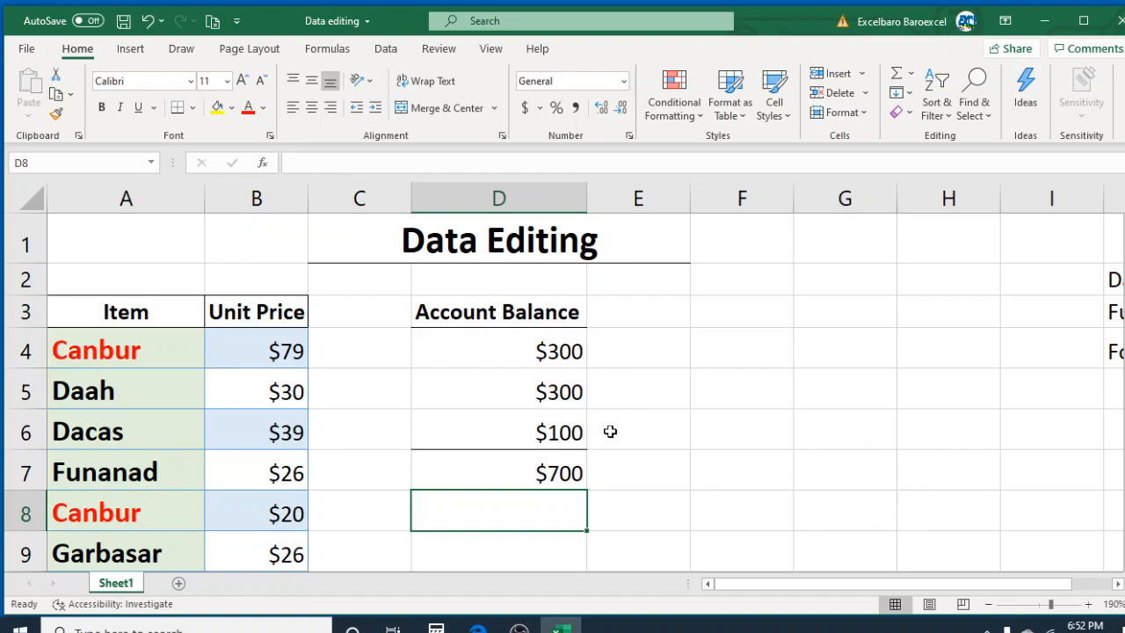
# - Compare the cell-by-cell addition formula in D7 with the SUM function in B21
pyautogui.click(562, 468)
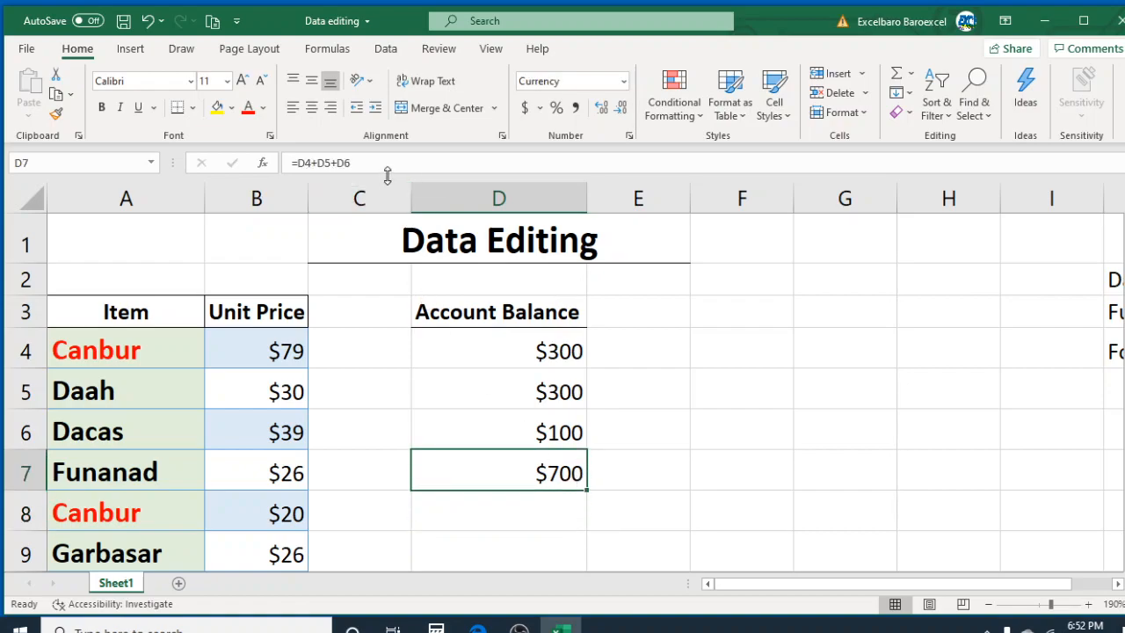
pyautogui.scroll(-6, 680, 445)
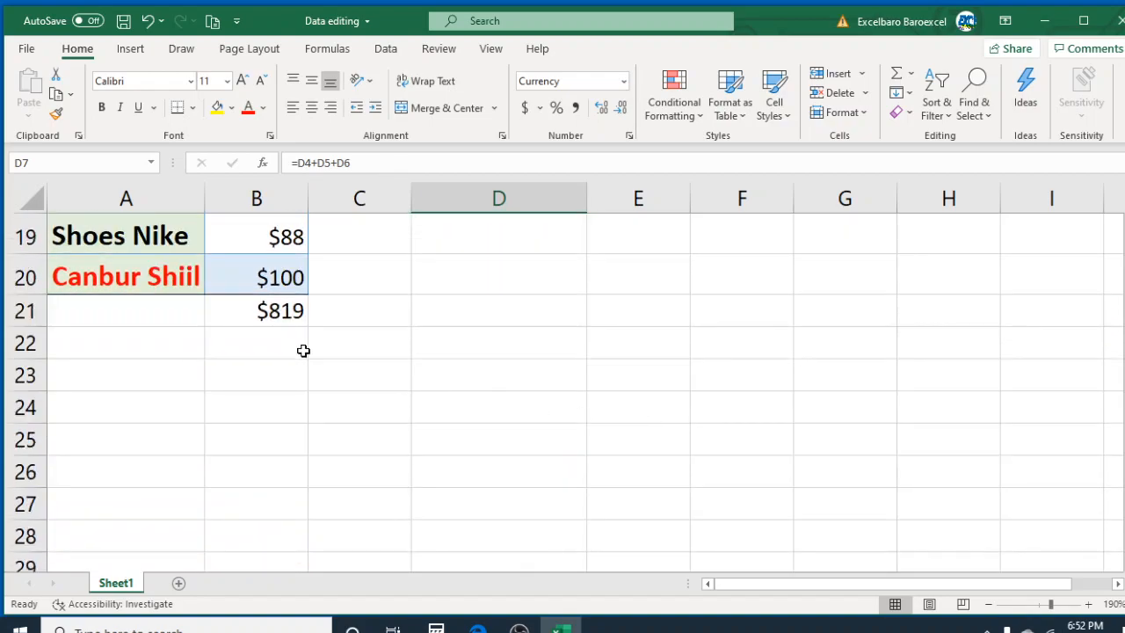
pyautogui.click(266, 314)
pyautogui.scroll(6, 474, 411)
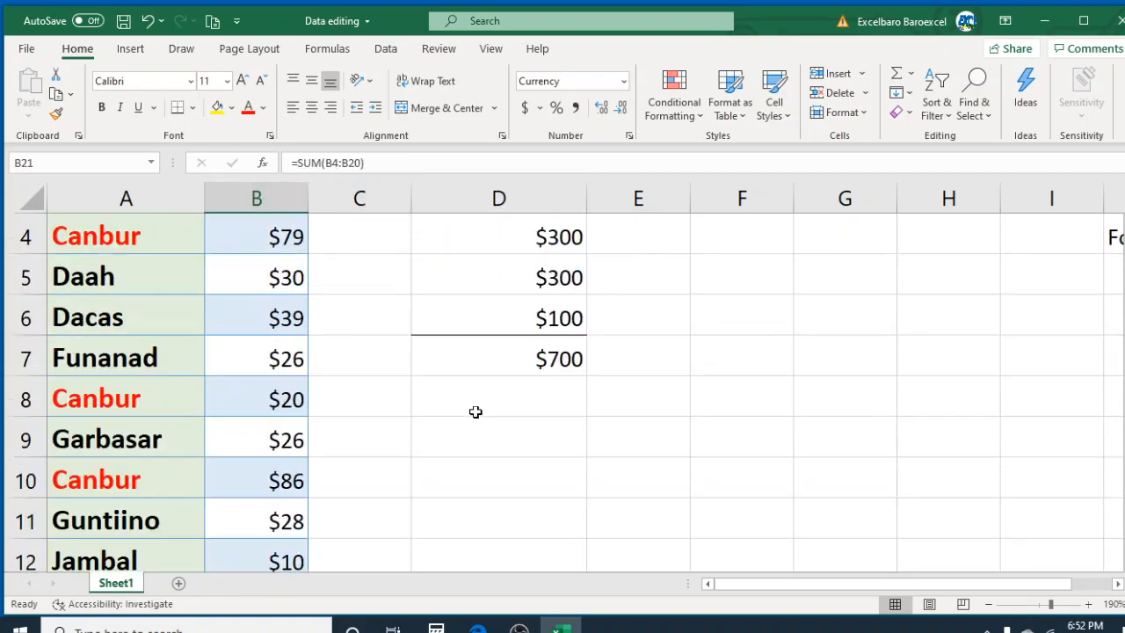
pyautogui.click(550, 472)
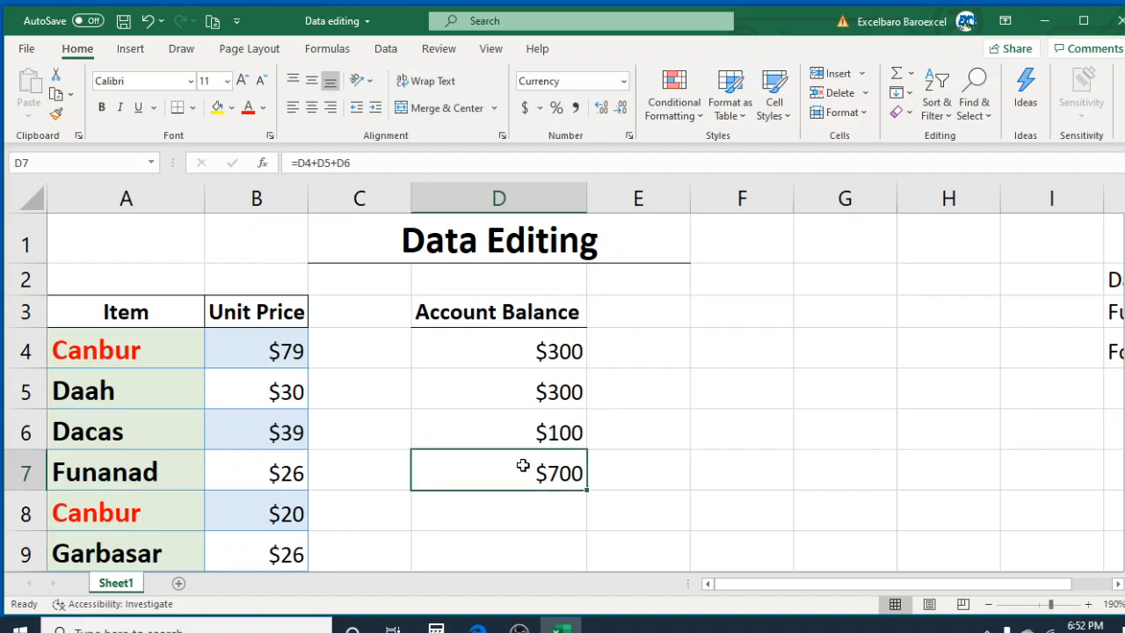
# - Subtract 100 in the account balance formula in D7 so it reads =D4+D5+D6-100
pyautogui.click(653, 475)
pyautogui.click(562, 465)
pyautogui.click(352, 162)
pyautogui.write('-100')
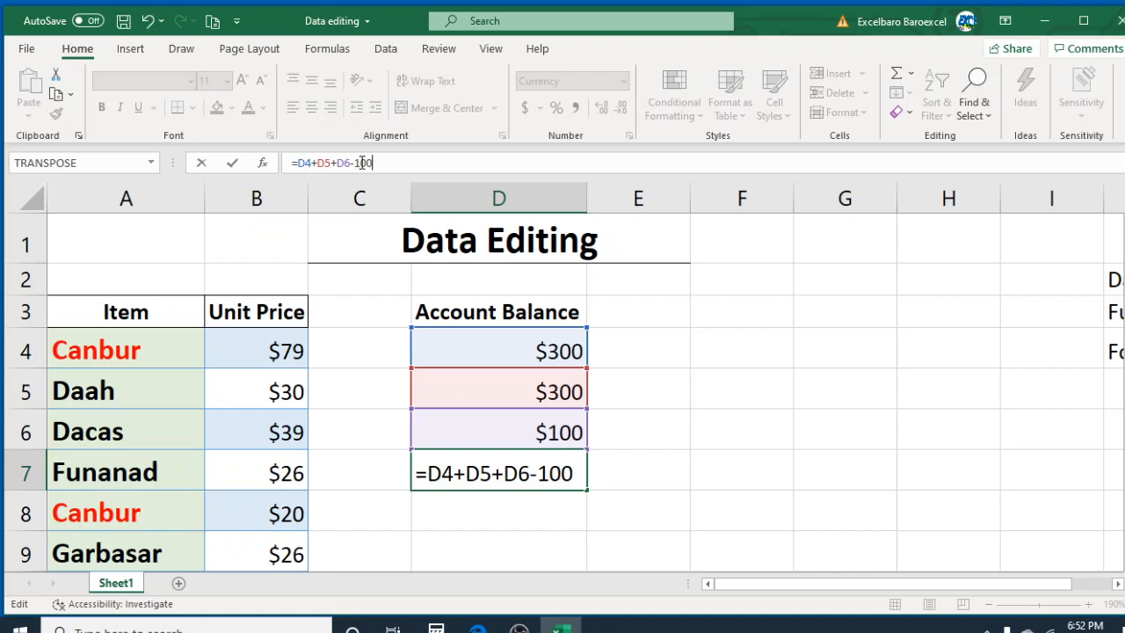
pyautogui.press('Return')
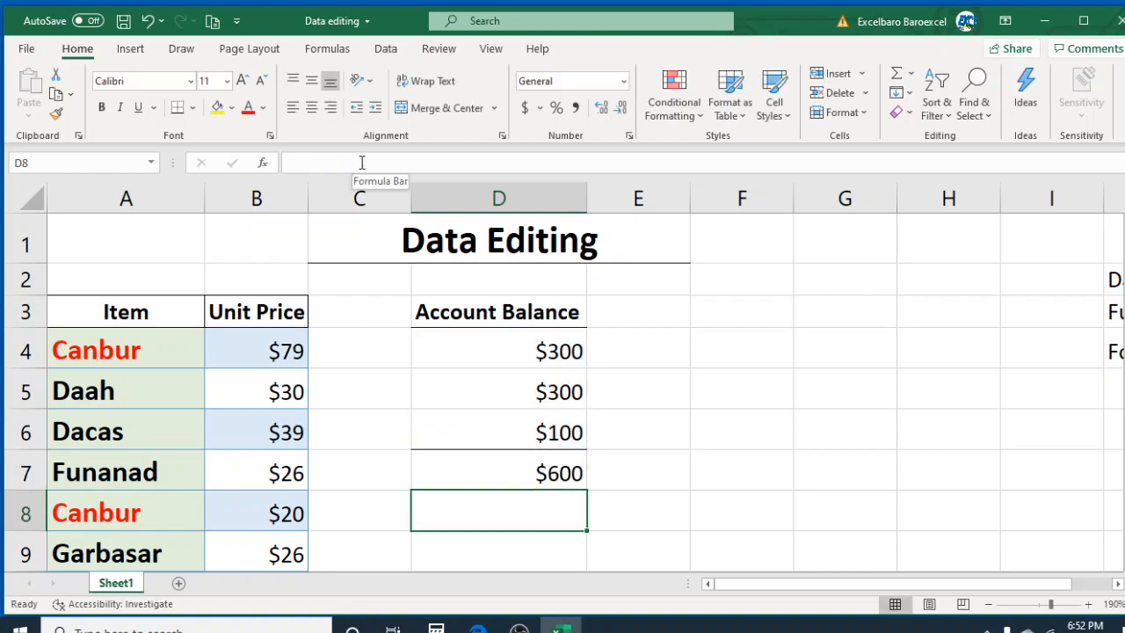
# - Remove the -100 from the account balance formula in D7 so it reads =D4+D5+D6
pyautogui.click(571, 473)
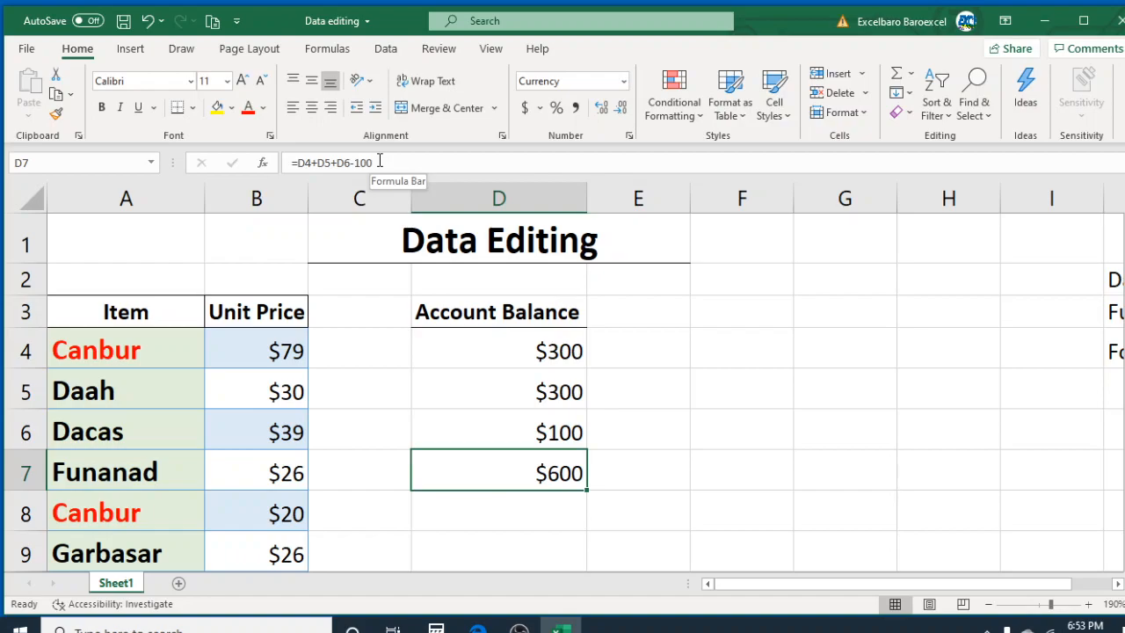
pyautogui.click(703, 509)
pyautogui.click(559, 476)
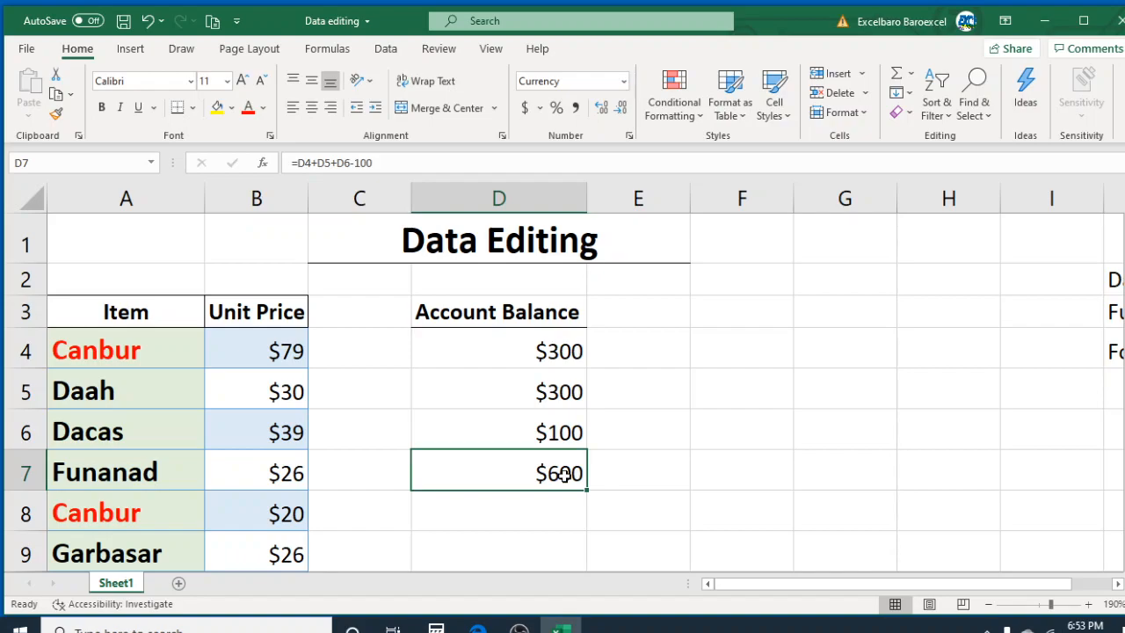
pyautogui.doubleClick(563, 476)
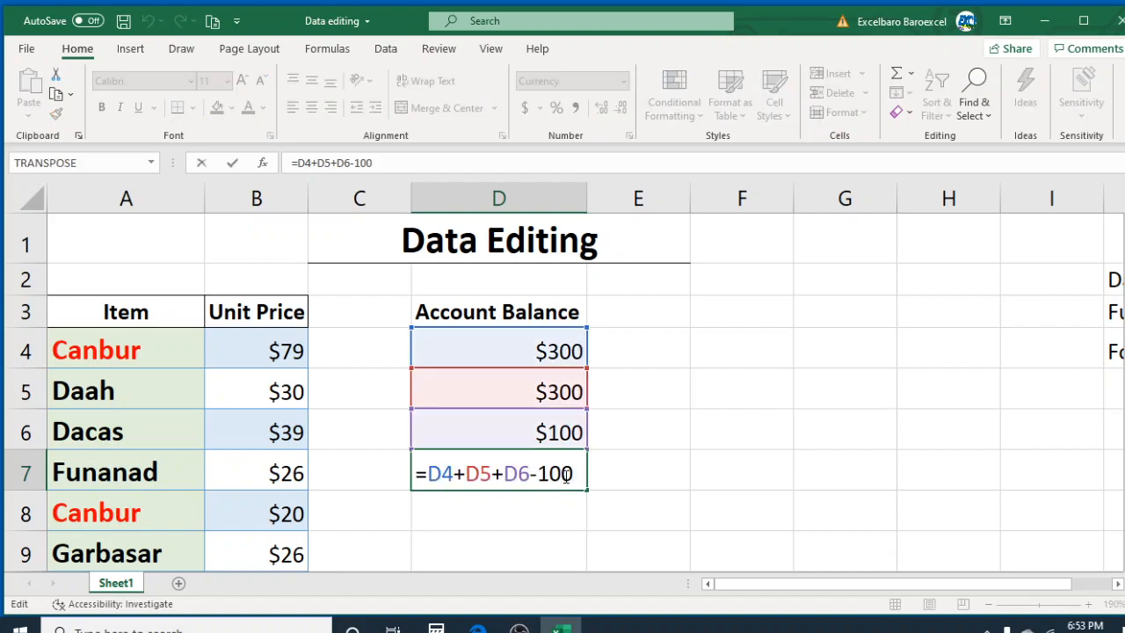
pyautogui.press('BackSpace')
pyautogui.press('BackSpace')
pyautogui.press('BackSpace')
pyautogui.press('BackSpace')
pyautogui.press('Return')
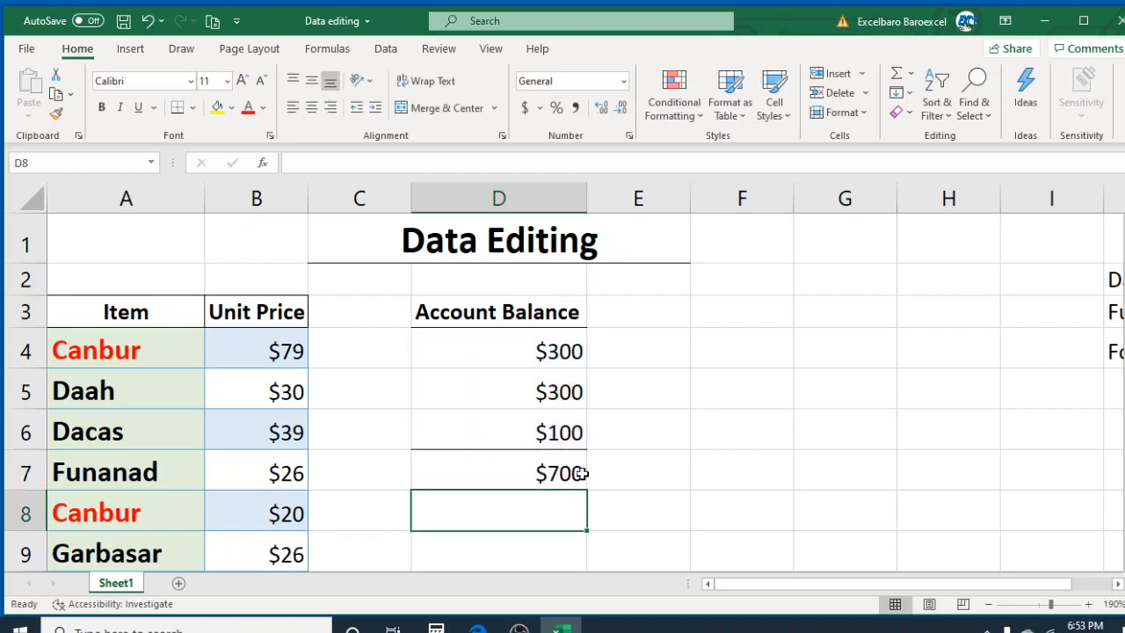
pyautogui.click(649, 479)
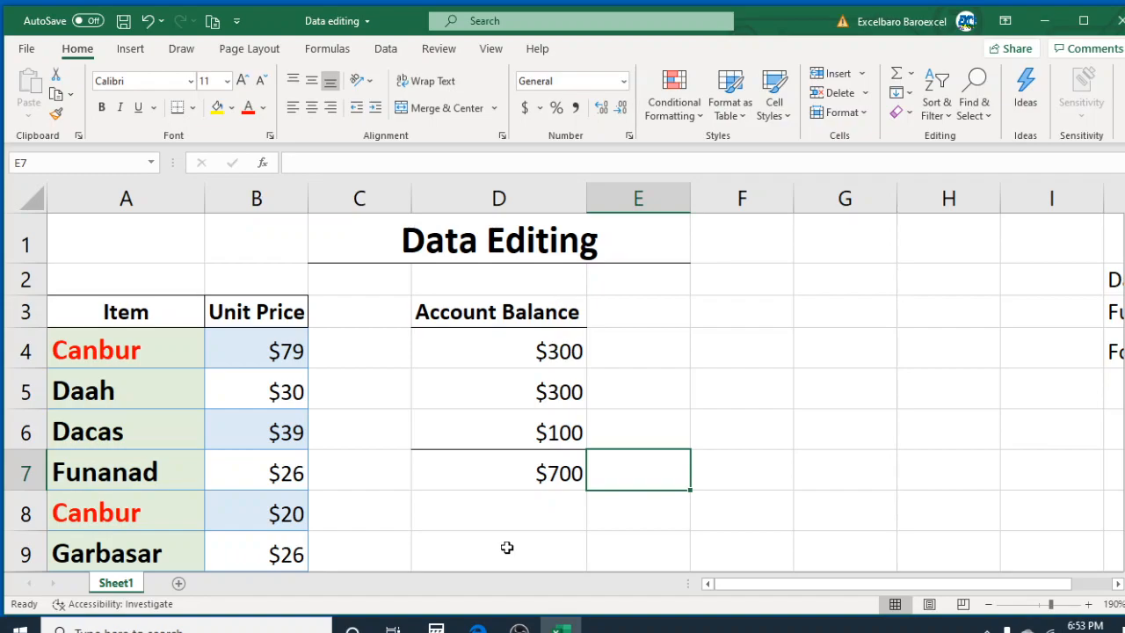
# - Display the sheet's formulas instead of results to check D7 and B21, and switch back to normal values
pyautogui.hotkey('ctrl', '`')
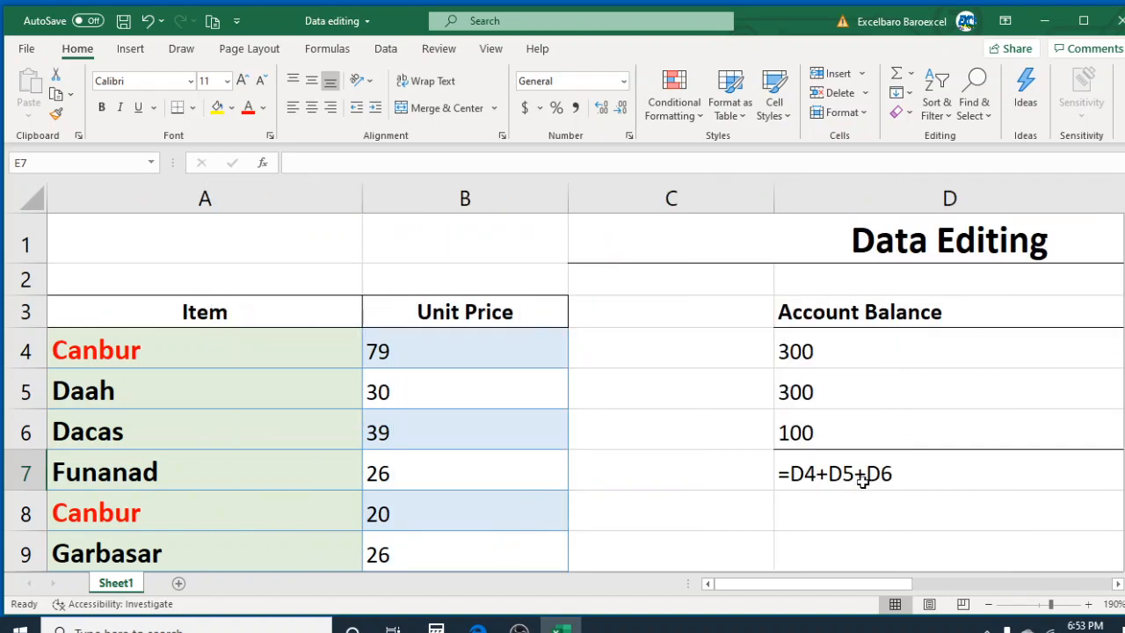
pyautogui.scroll(-6, 620, 448)
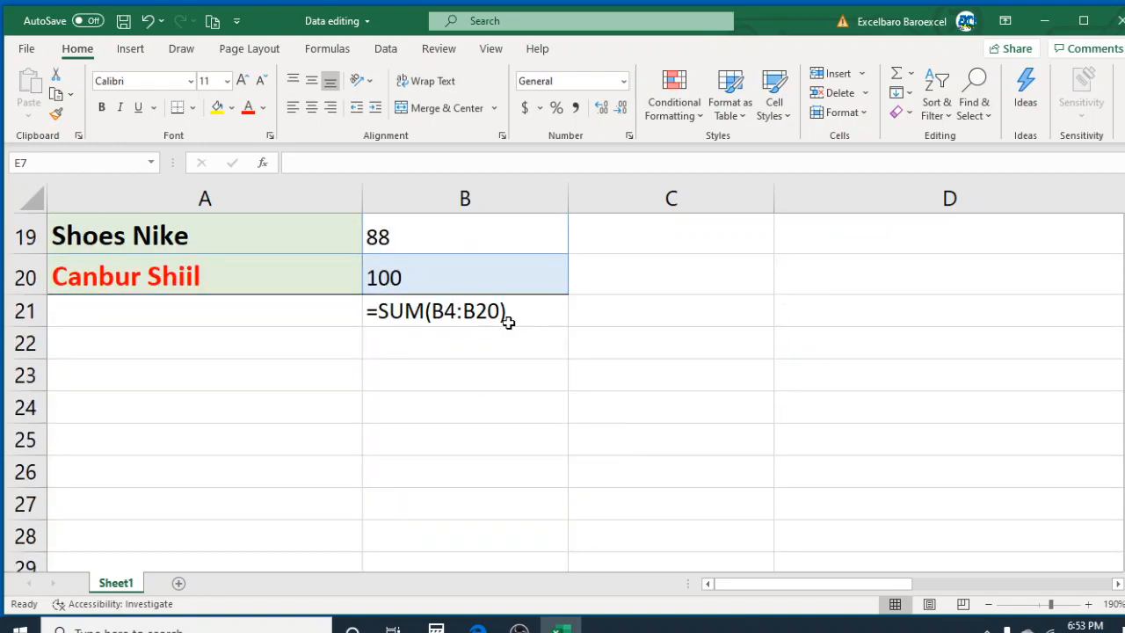
pyautogui.scroll(6, 607, 299)
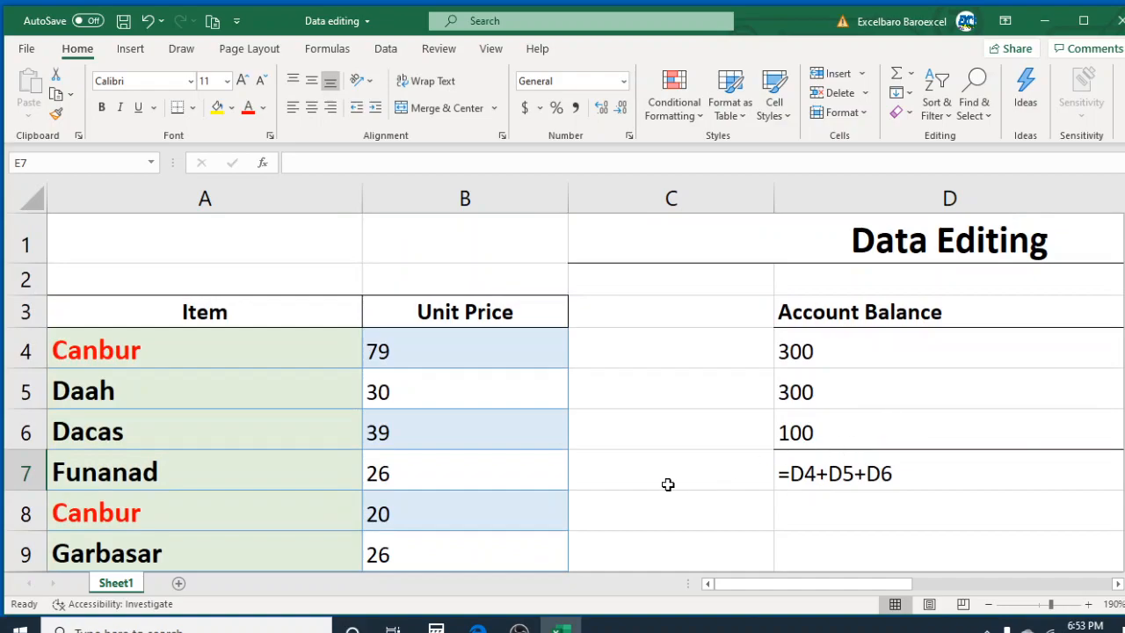
pyautogui.hotkey('ctrl', '`')
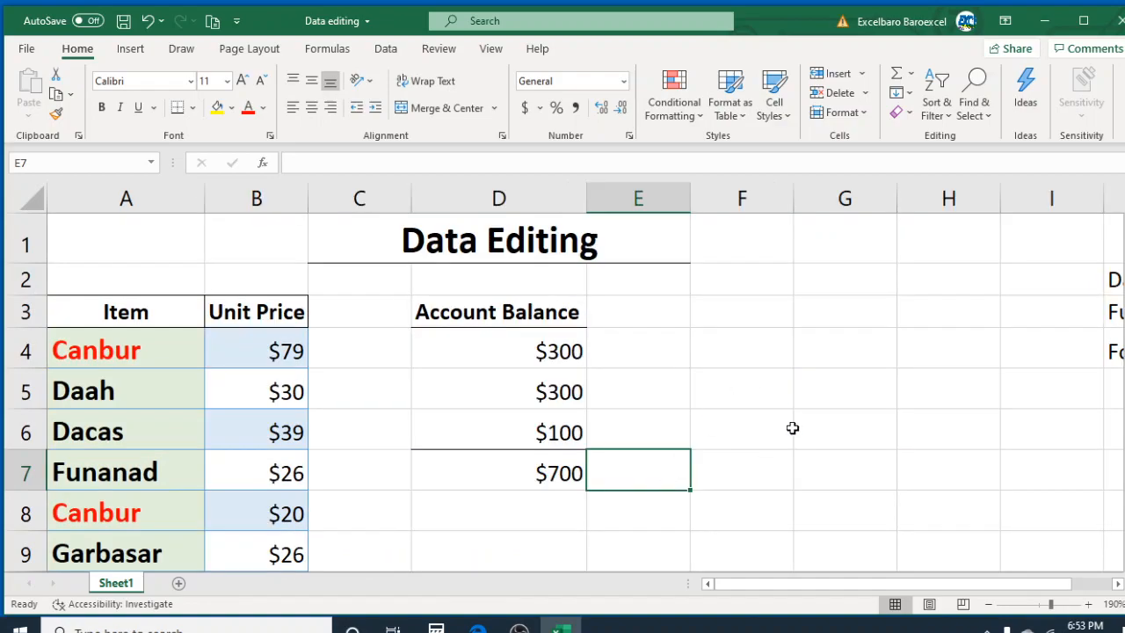
pyautogui.moveTo(843, 582); pyautogui.dragTo(964, 580)
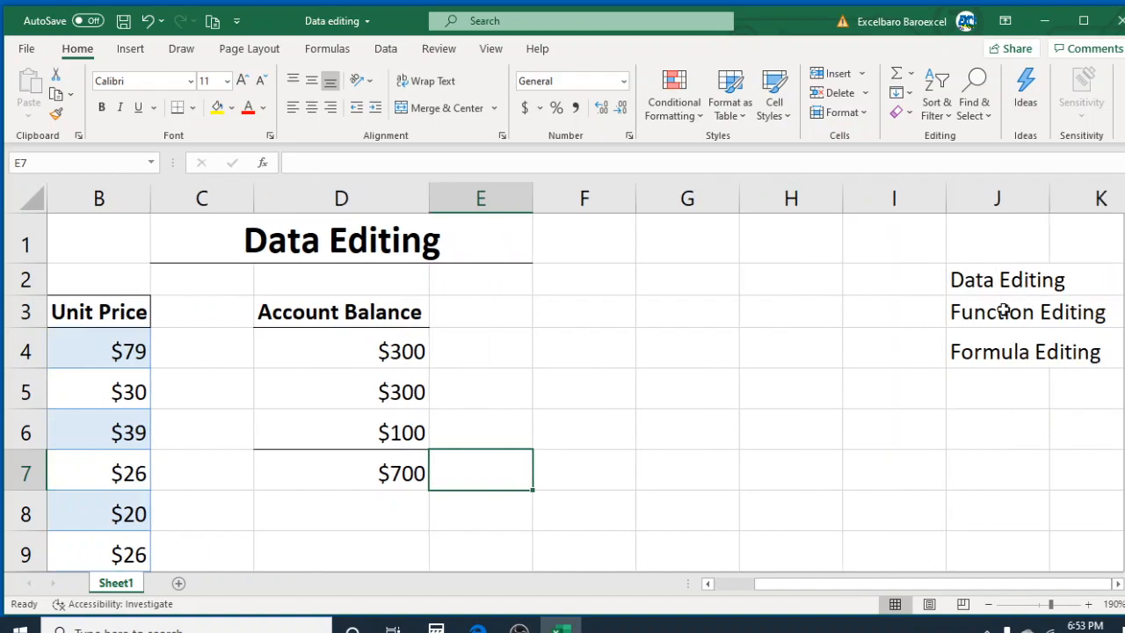